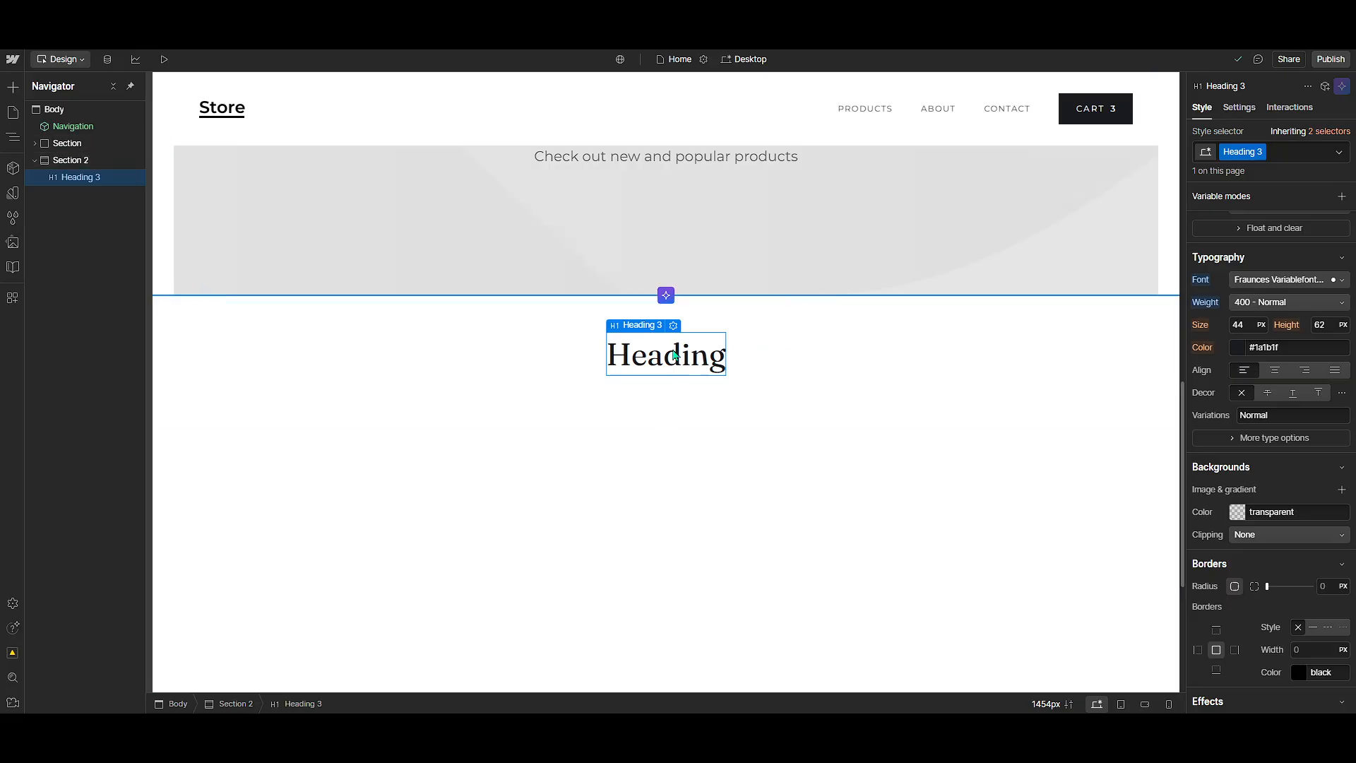
# Select the heading in Section 2 and look over its style settings
pyautogui.click(729, 422)
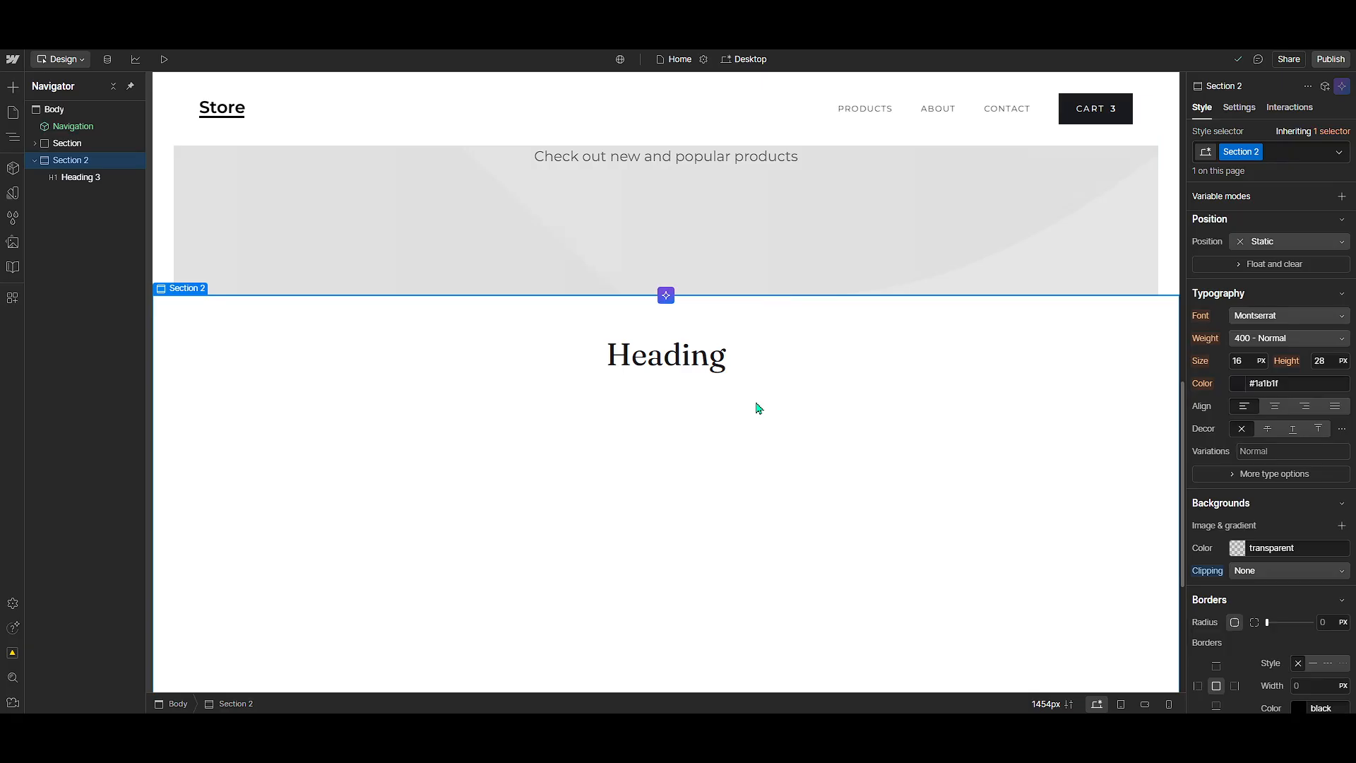
pyautogui.click(694, 369)
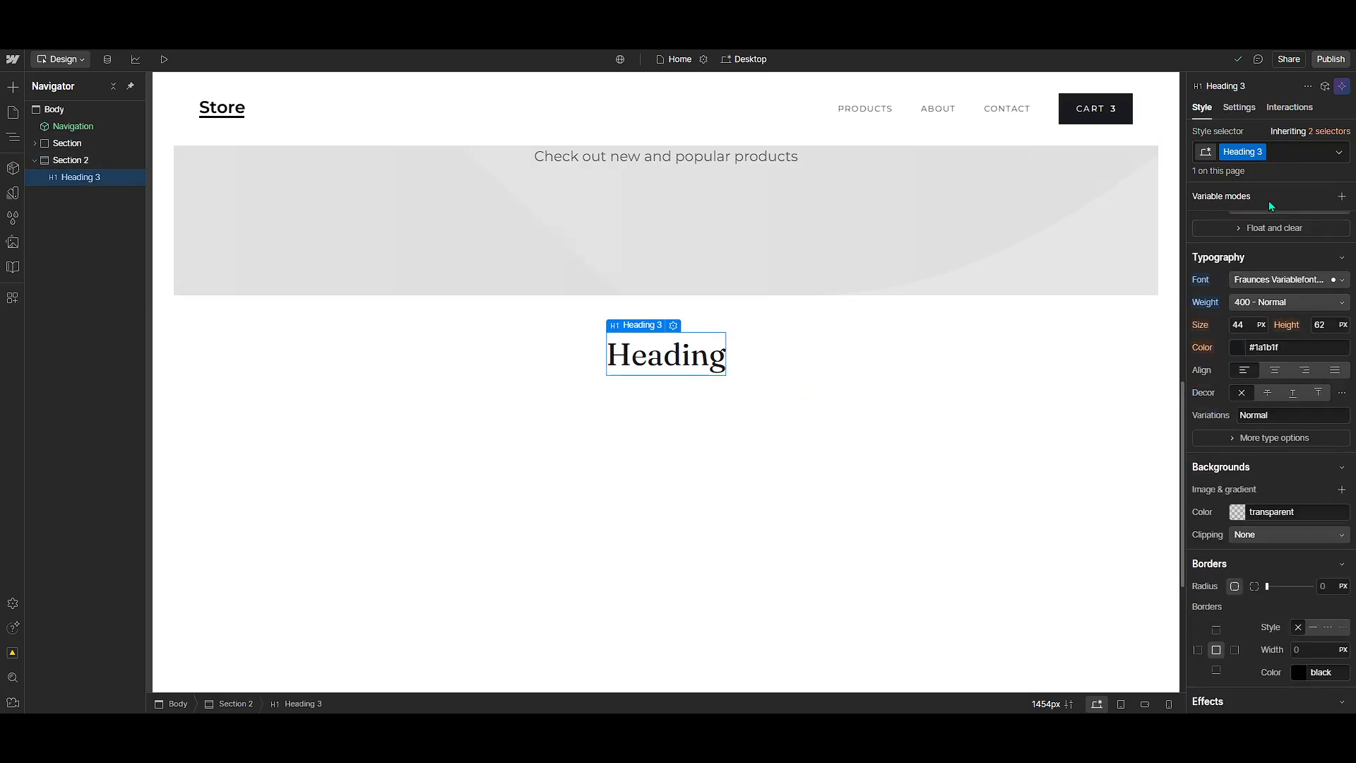
pyautogui.scroll(3, 1260, 307)
pyautogui.scroll(-2, 1260, 307)
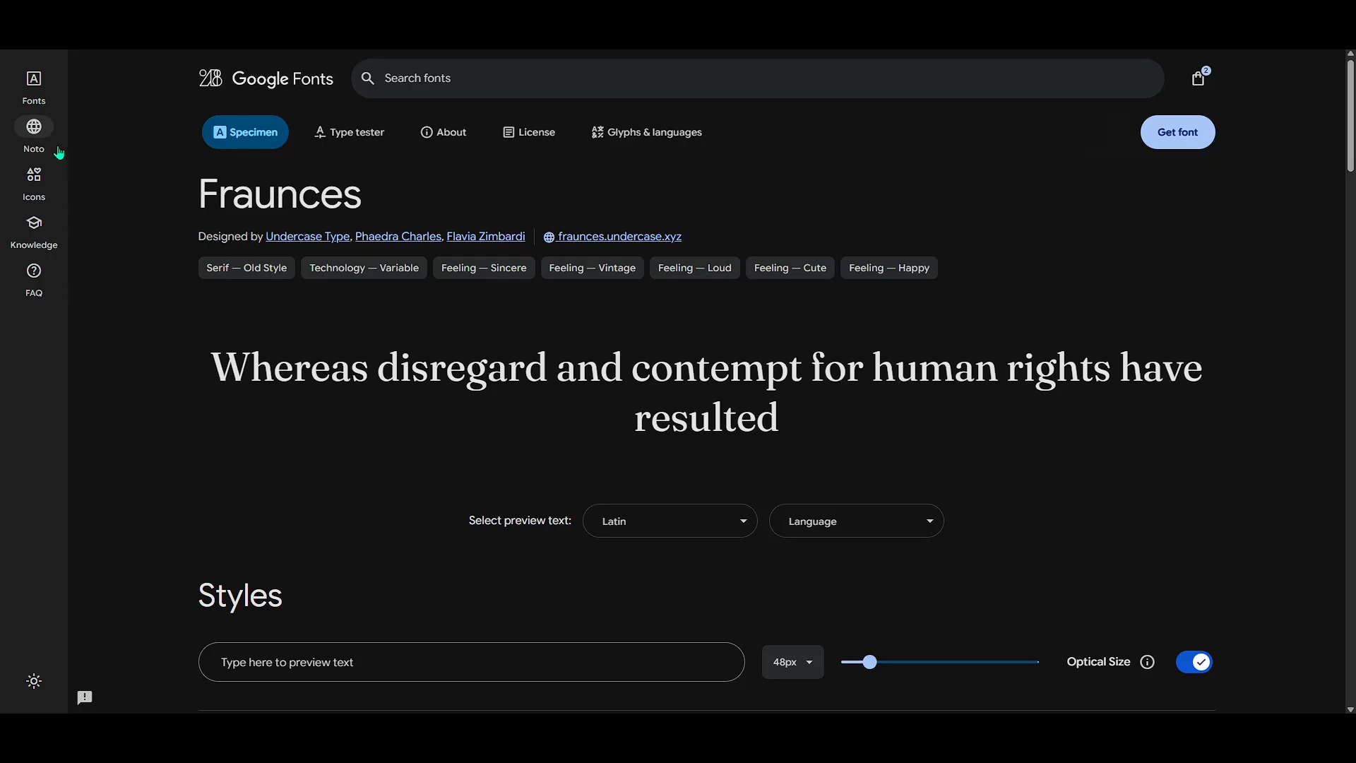
# Switch to Google Fonts, browse all font families and add the variable font Bitcount Prop Single to the selection
pyautogui.click(34, 102)
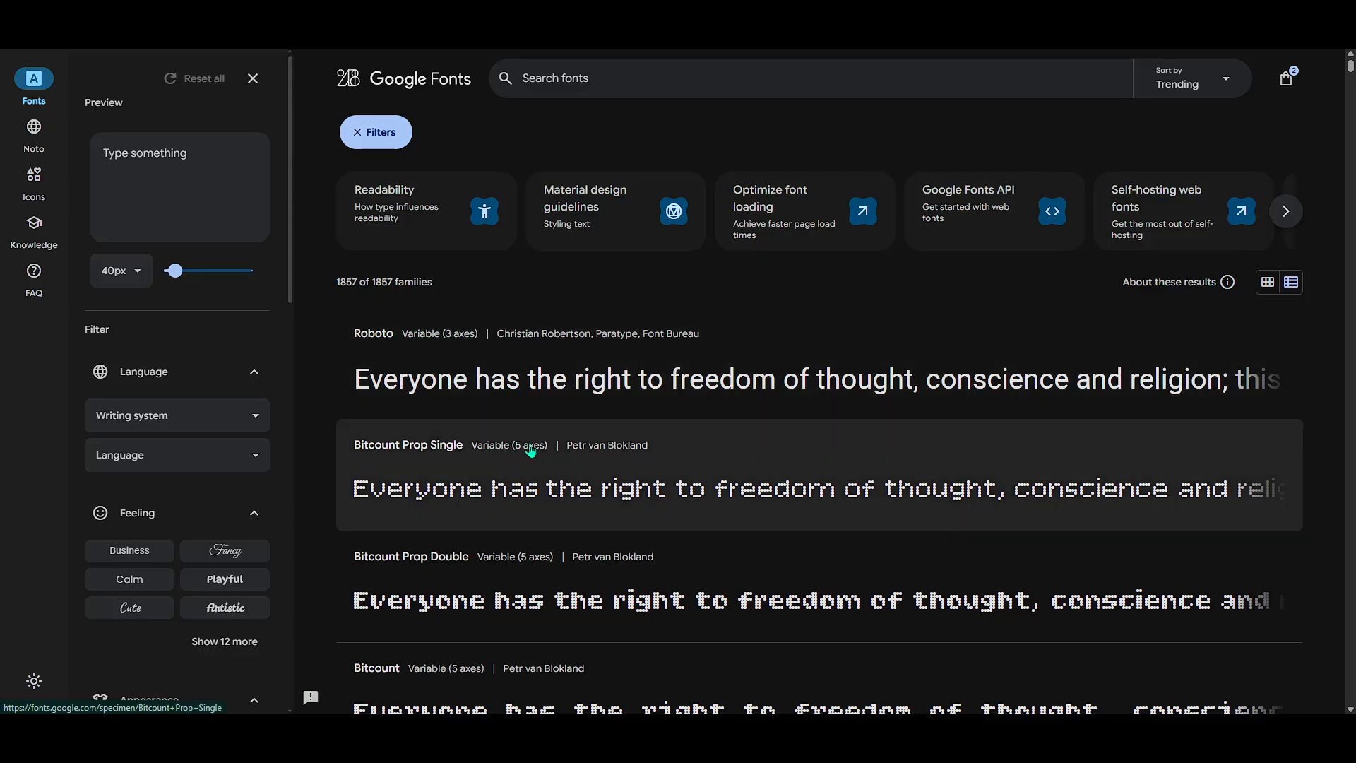
pyautogui.scroll(-2, 525, 452)
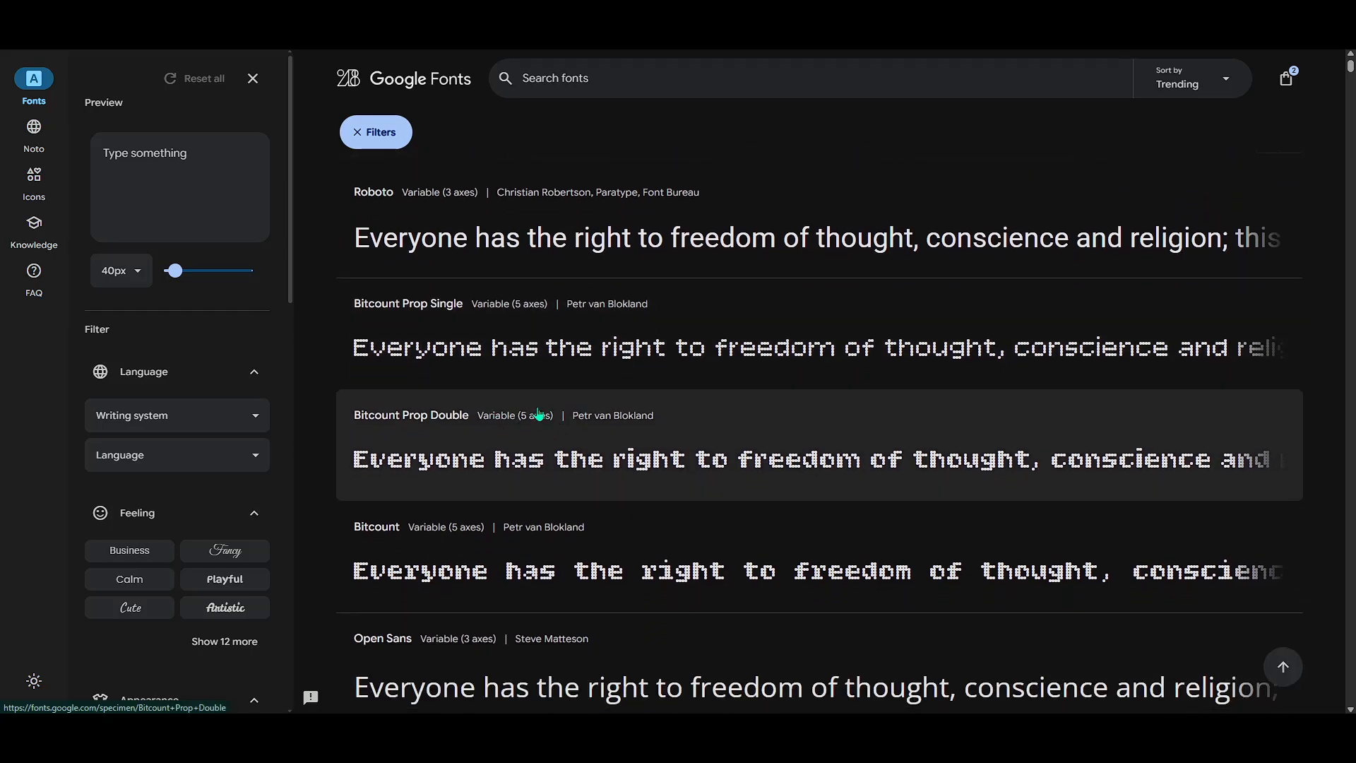
pyautogui.scroll(-1, 492, 430)
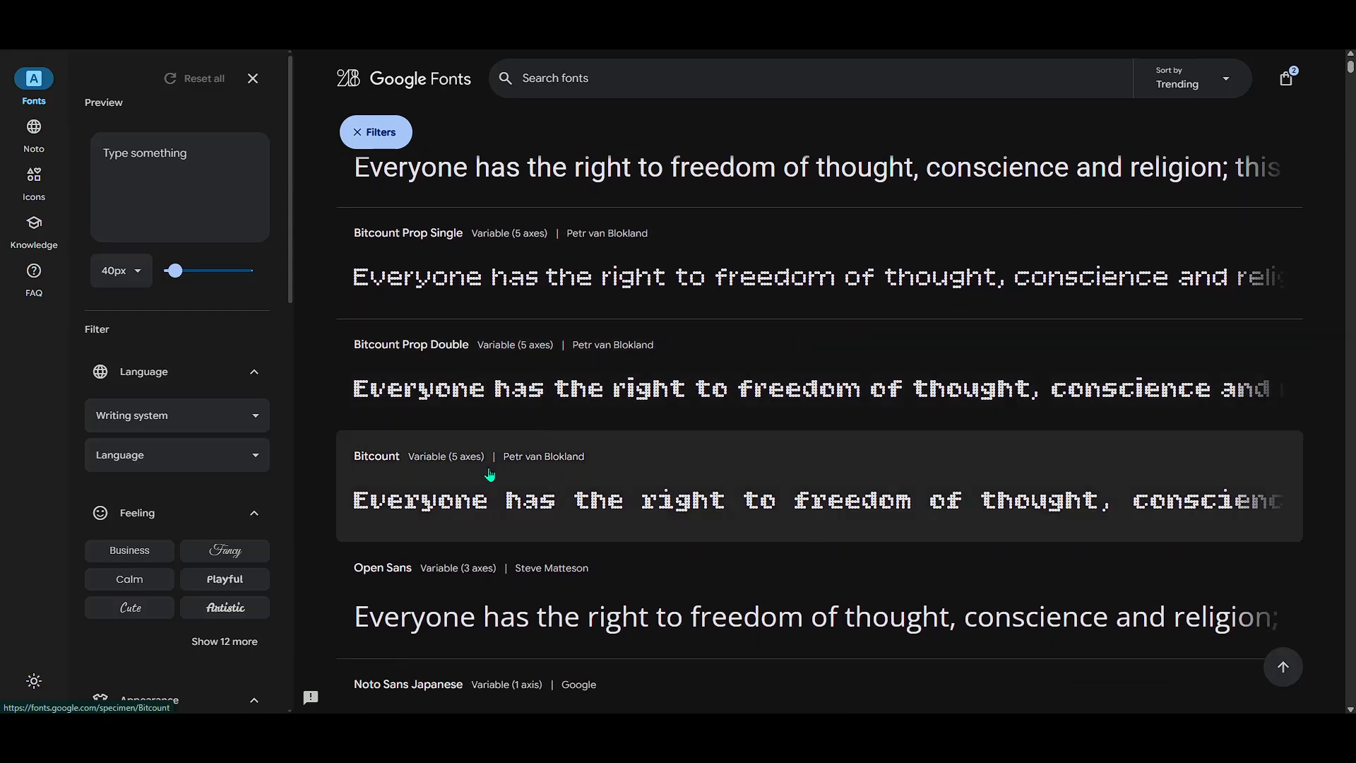
pyautogui.scroll(-1, 486, 474)
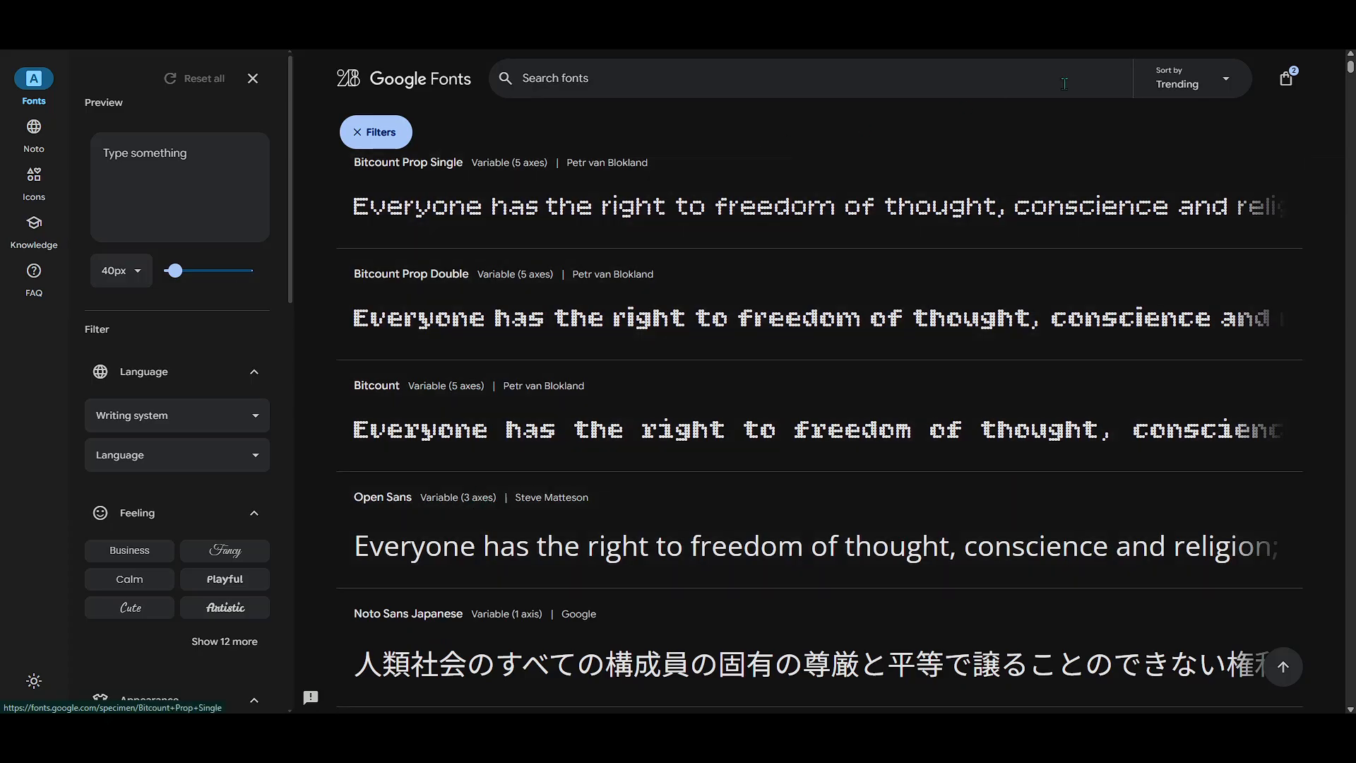
pyautogui.click(671, 202)
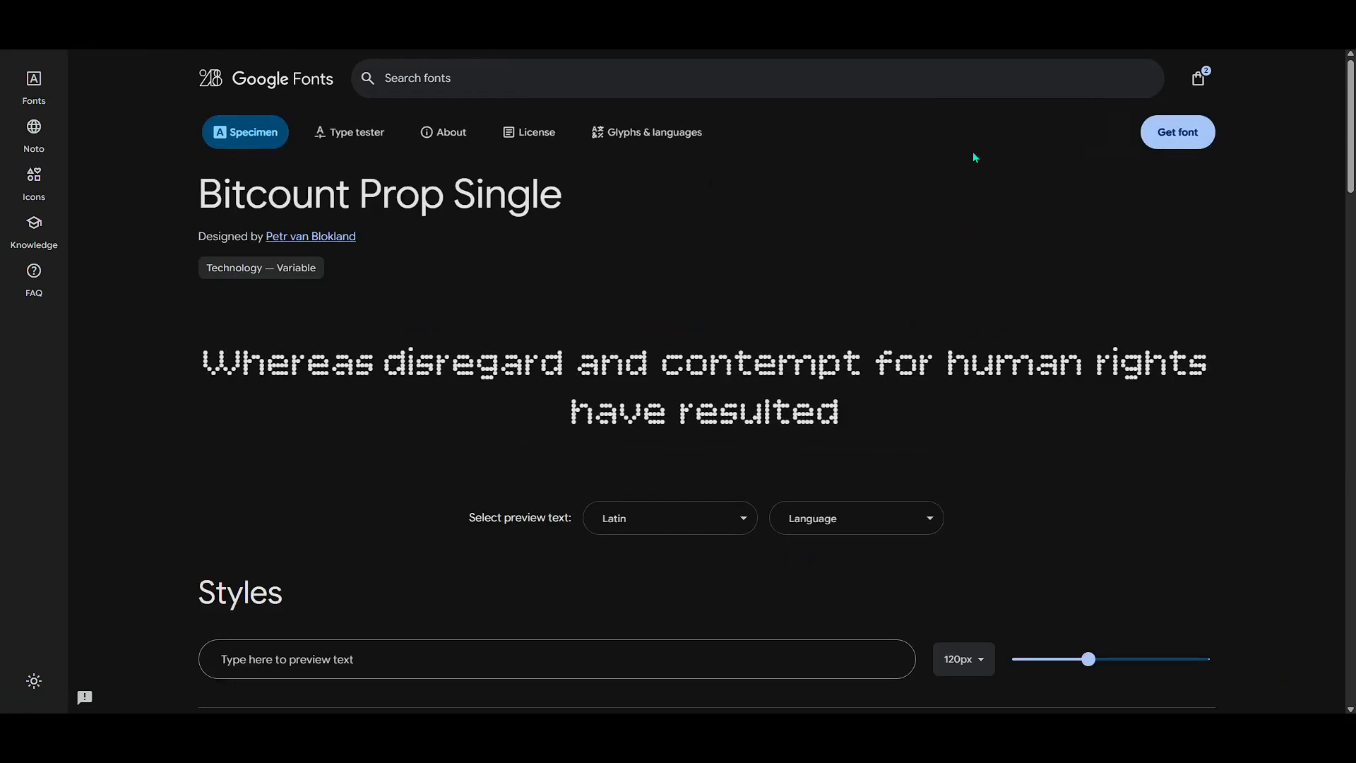
pyautogui.click(1176, 133)
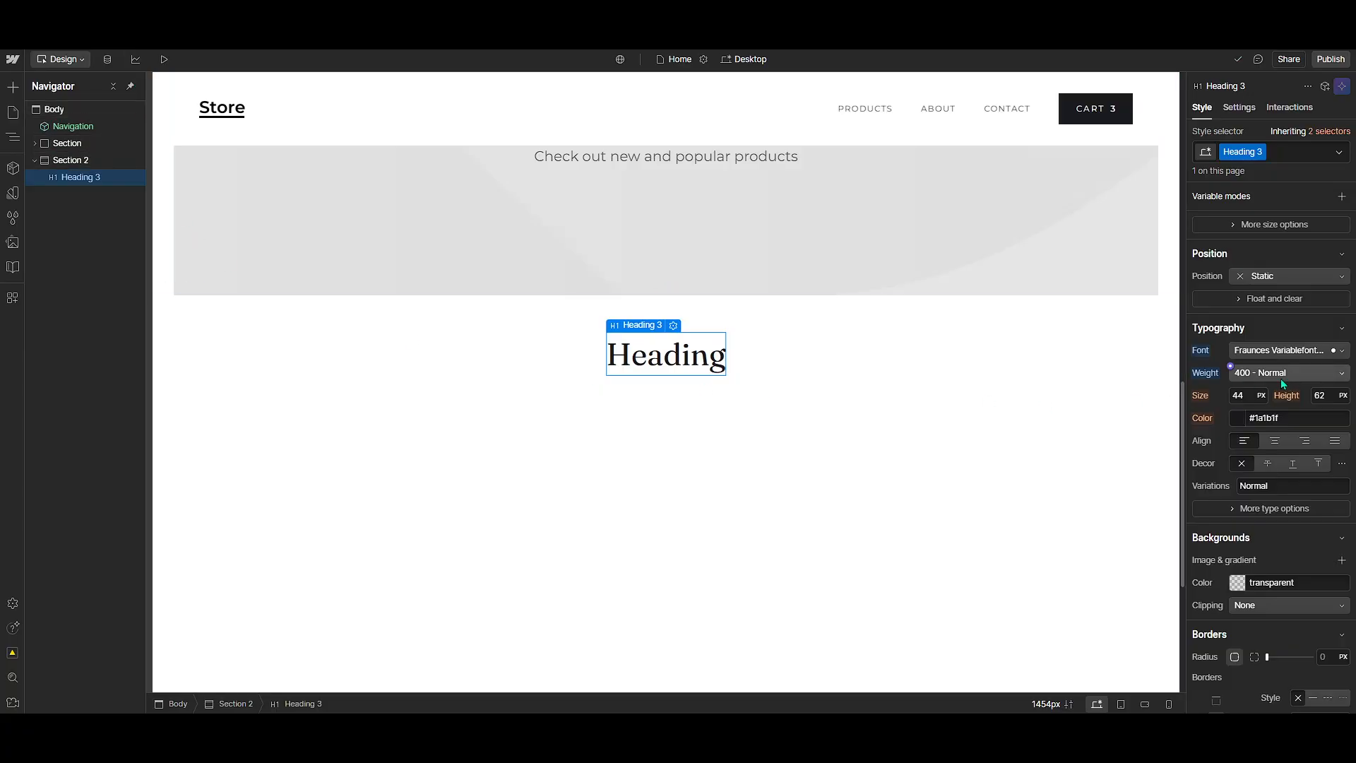
# From the heading's font list in Webflow, open the site's font settings and view the custom font upload dialog without choosing a file
pyautogui.click(1267, 355)
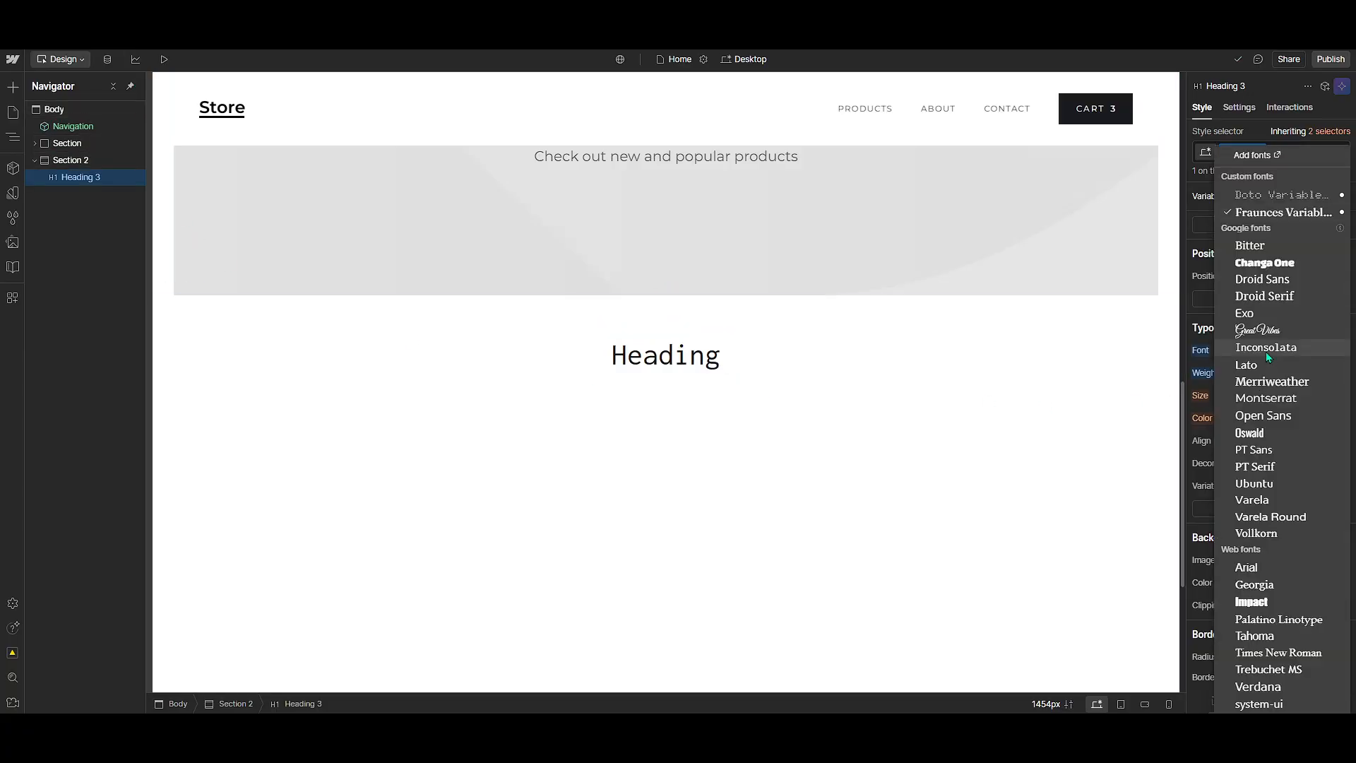
pyautogui.click(1260, 156)
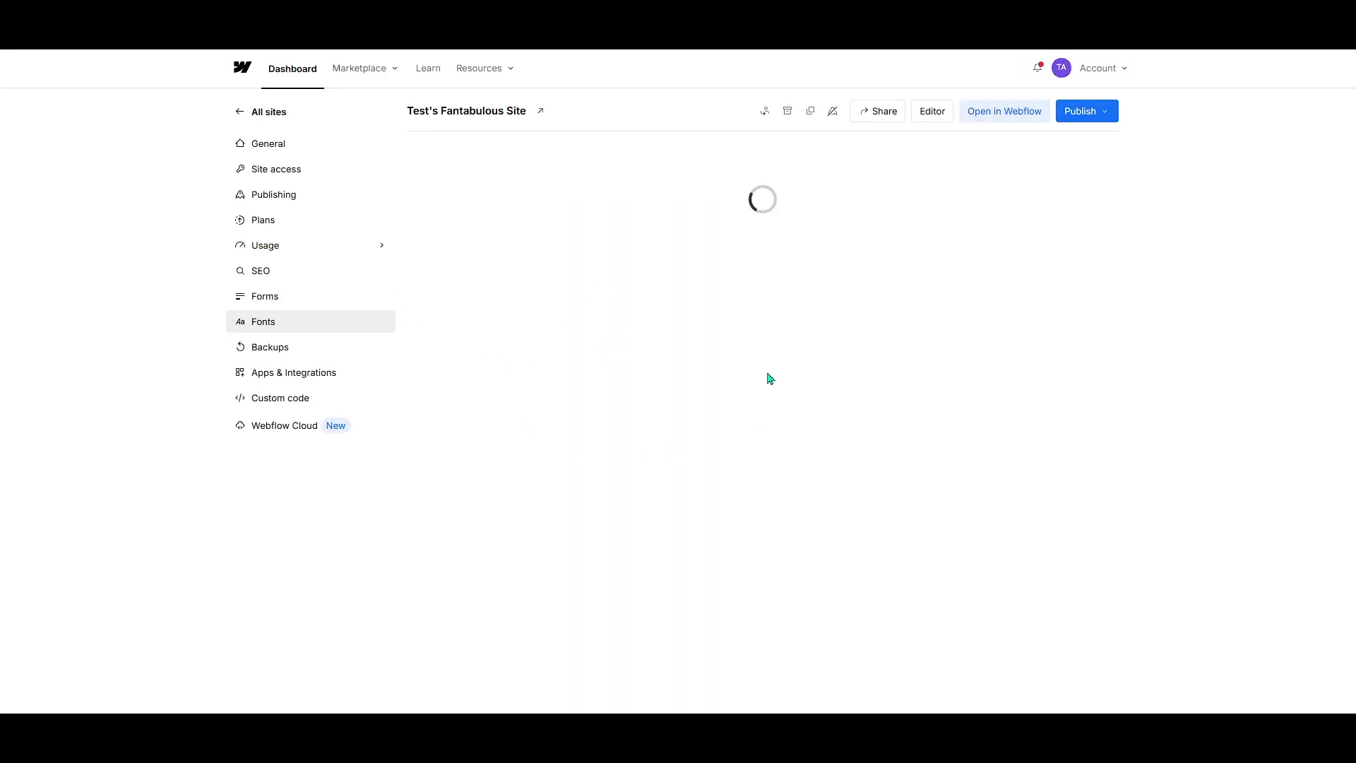
pyautogui.scroll(-5, 684, 424)
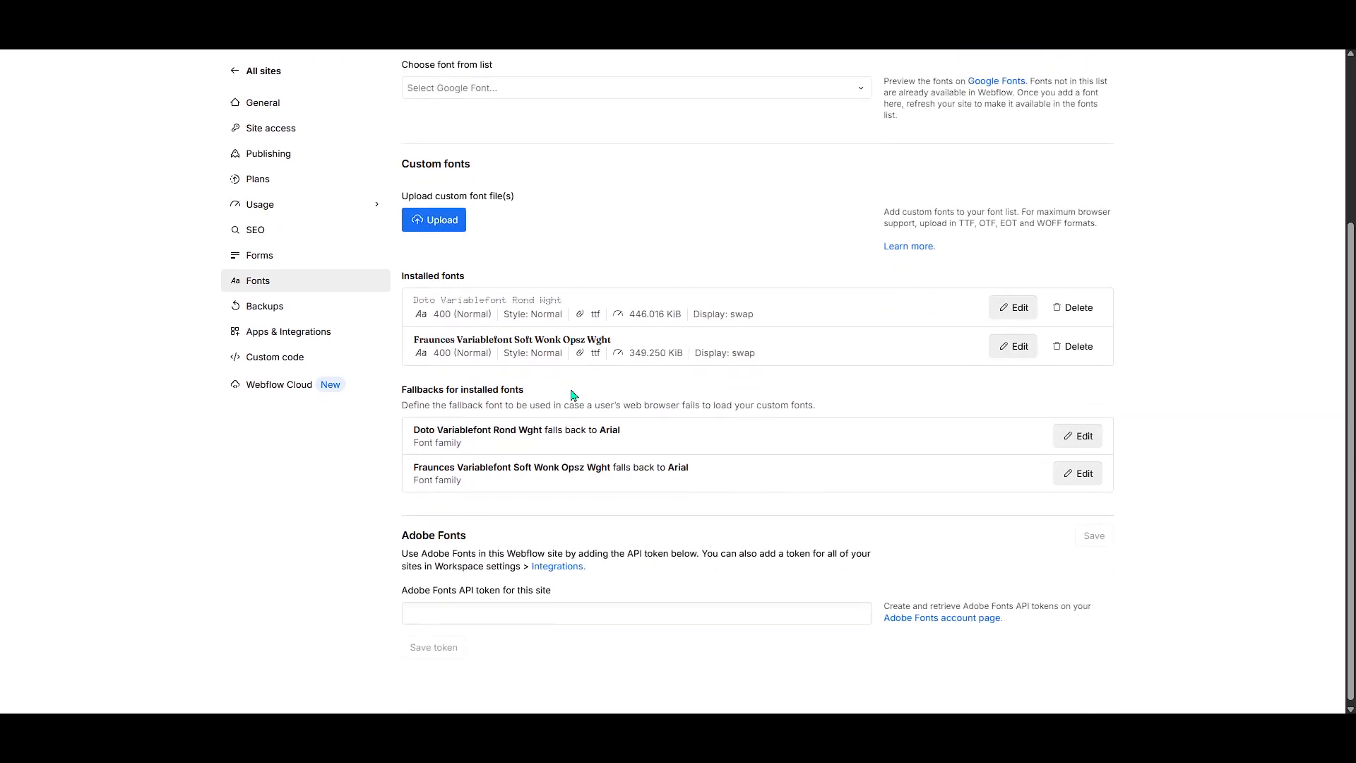
pyautogui.click(442, 224)
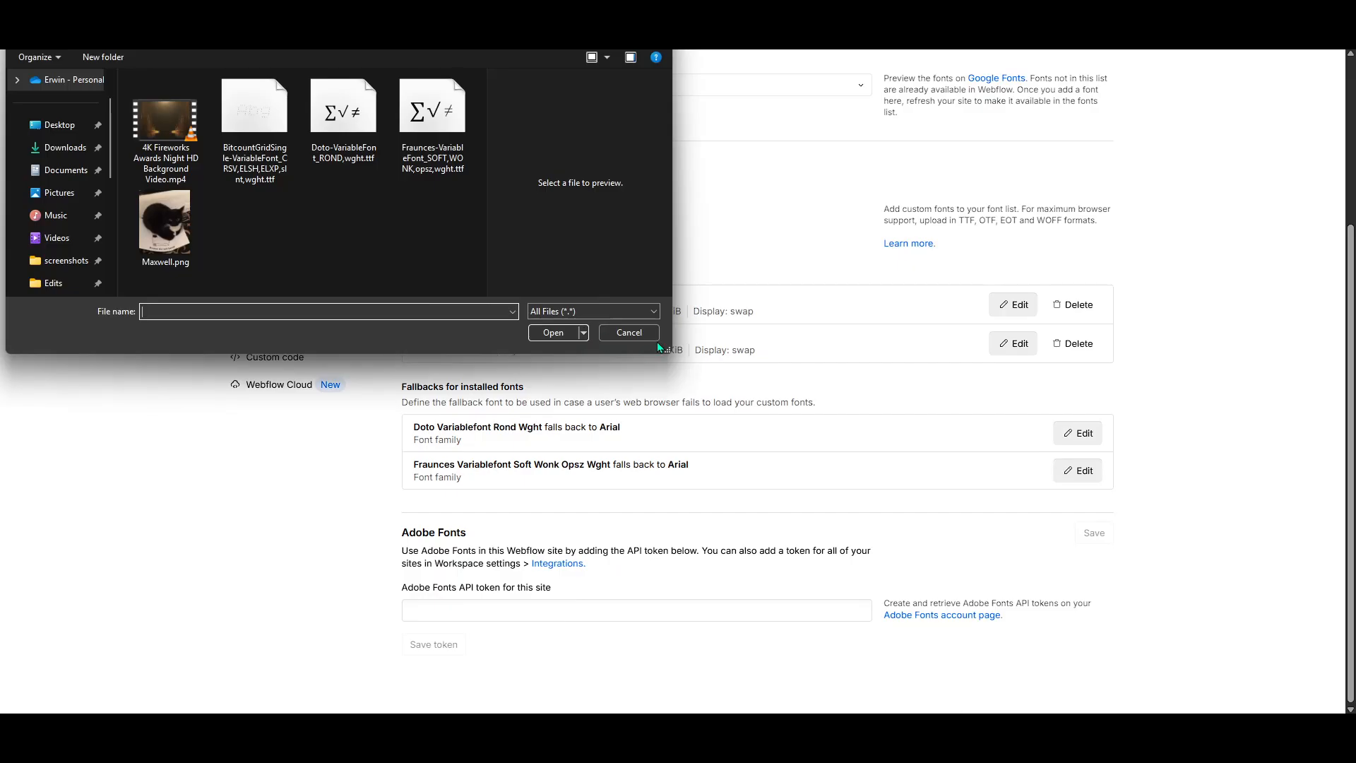
pyautogui.click(647, 334)
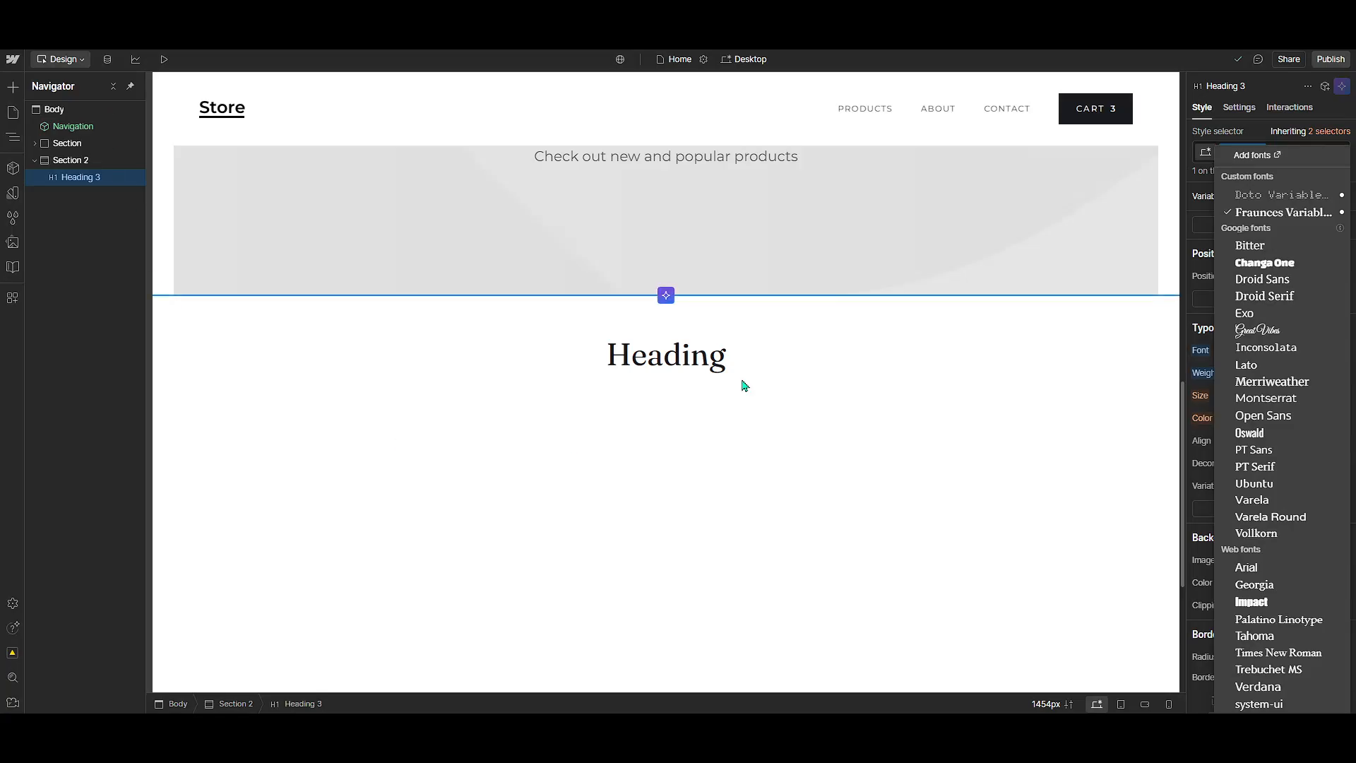
# Apply the custom Fraunces variable font to the heading text in Section 2
pyautogui.click(1266, 213)
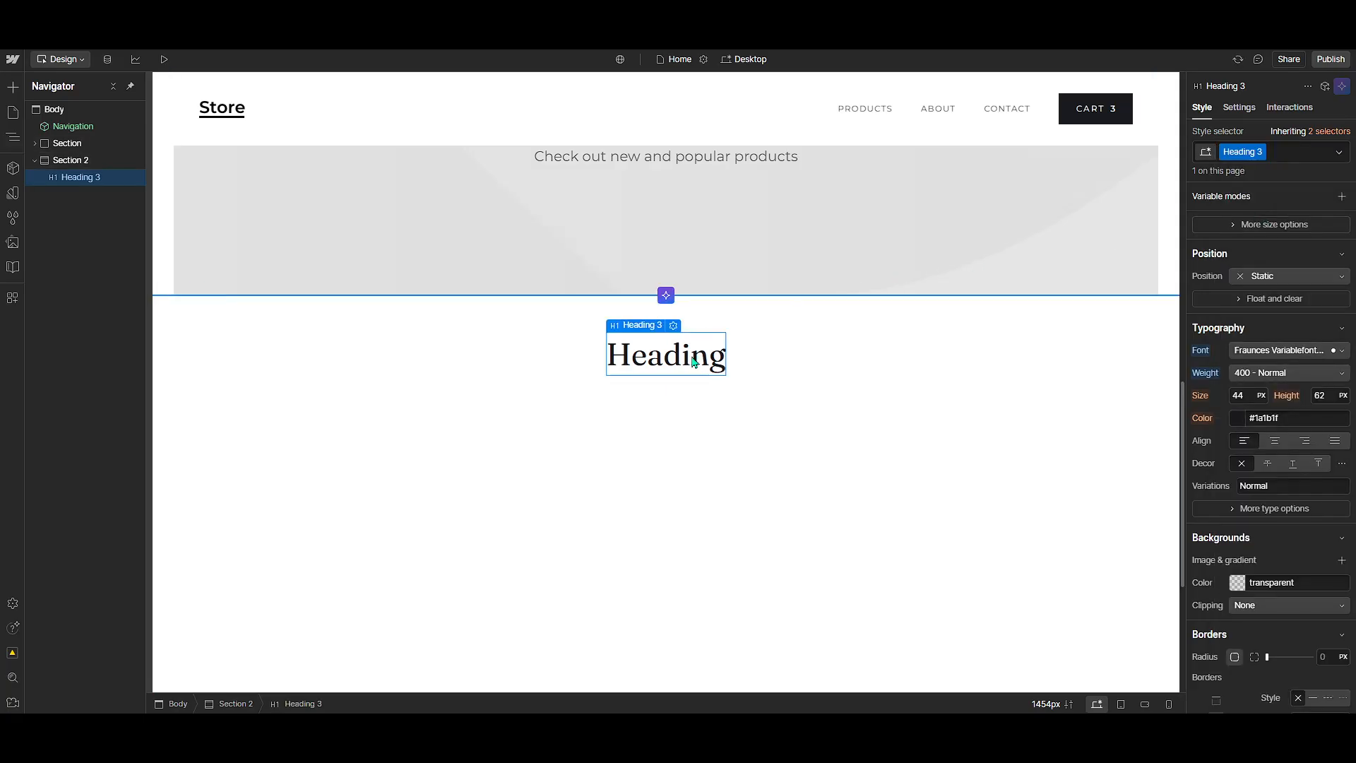
pyautogui.doubleClick(664, 360)
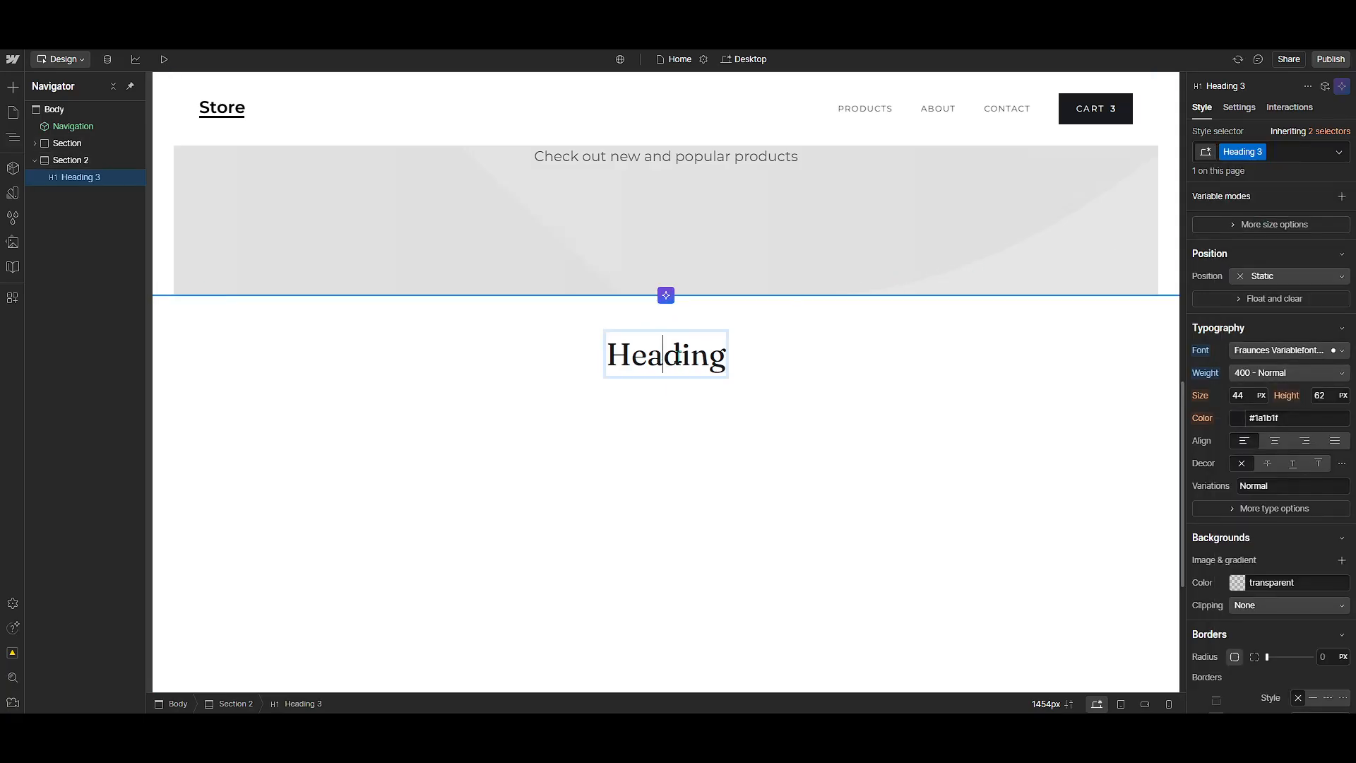
pyautogui.doubleClick(693, 359)
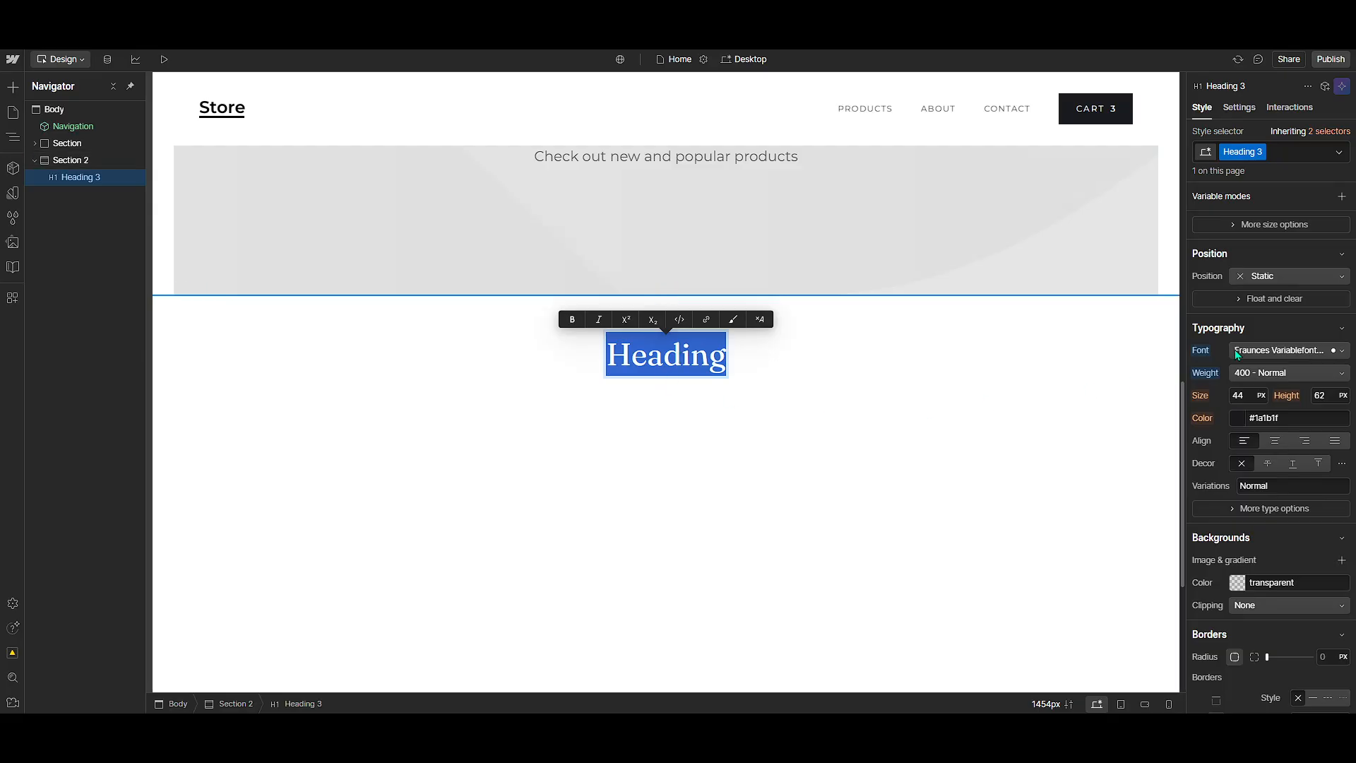
pyautogui.click(1277, 351)
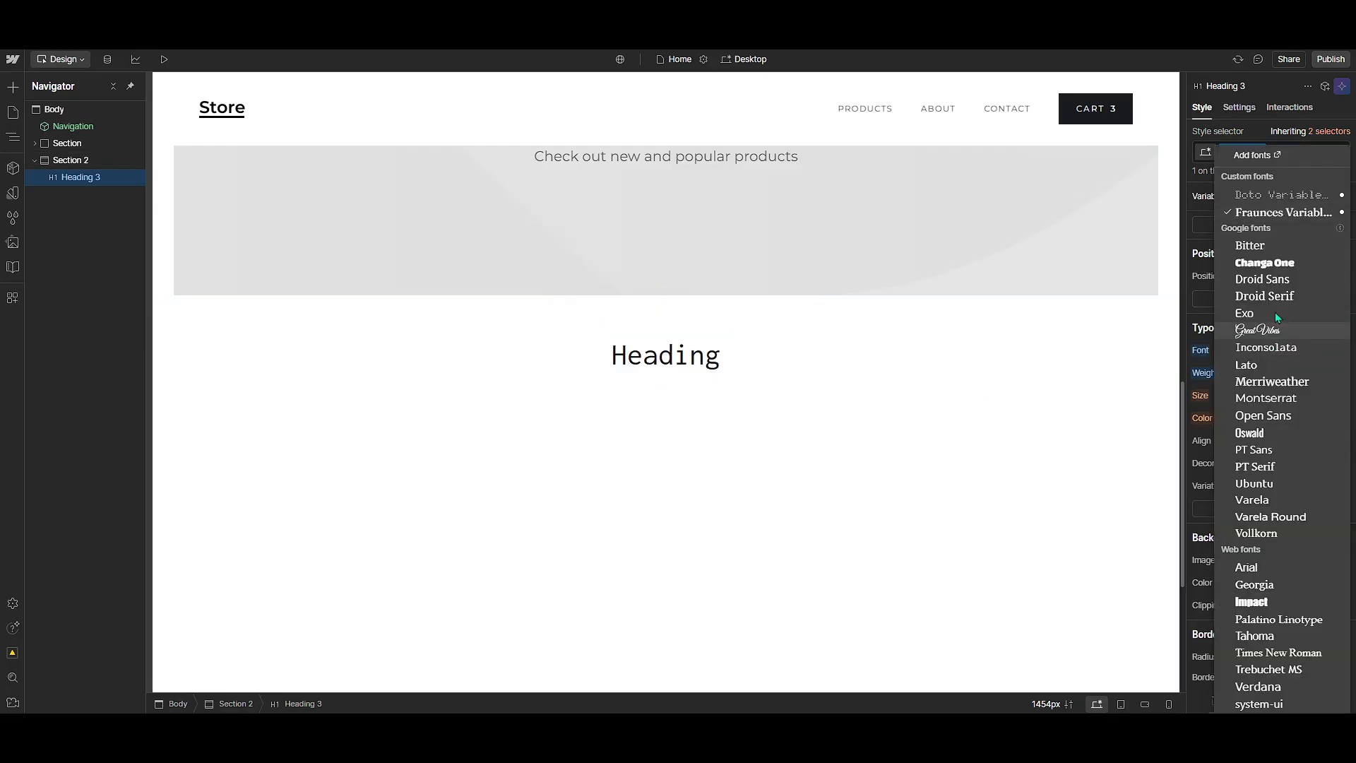
pyautogui.click(1274, 215)
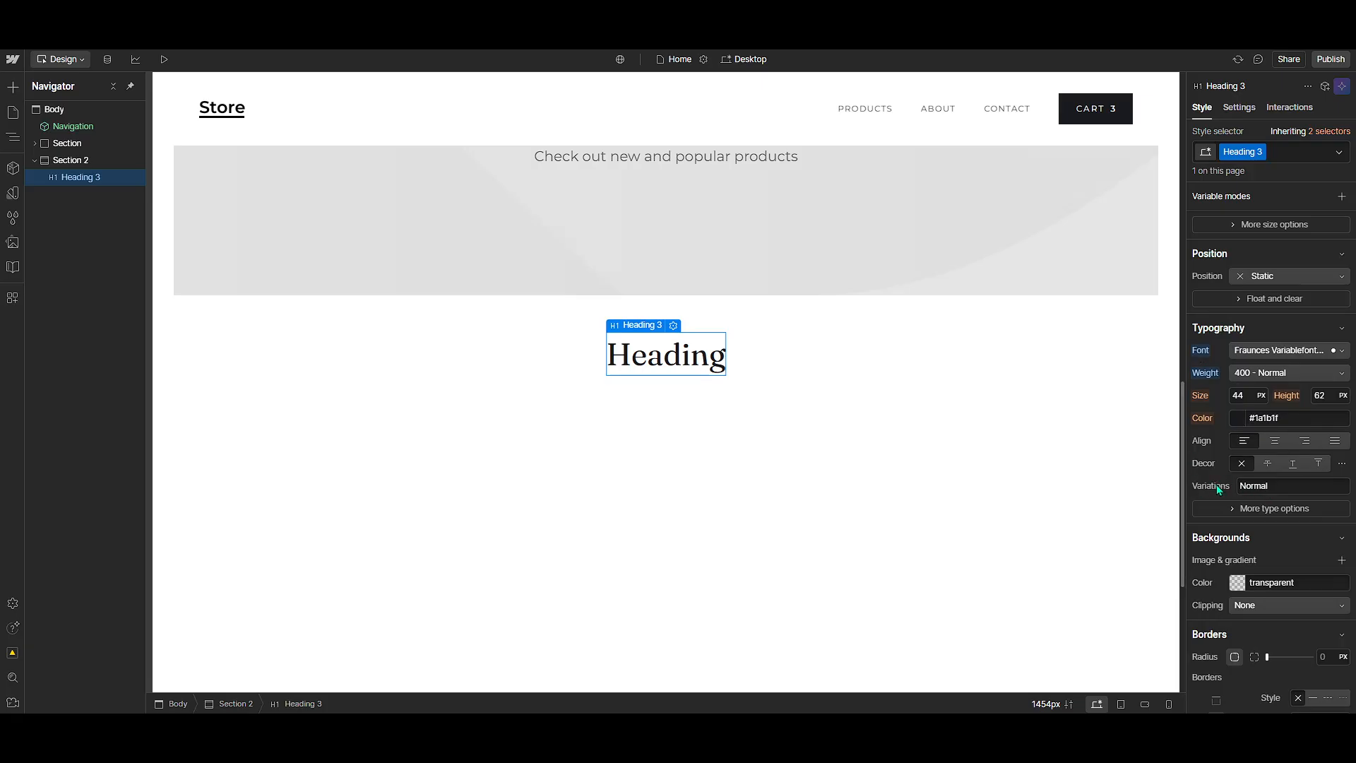
# Set the heading's font variations to weight 619 and optical size 9
pyautogui.click(1260, 490)
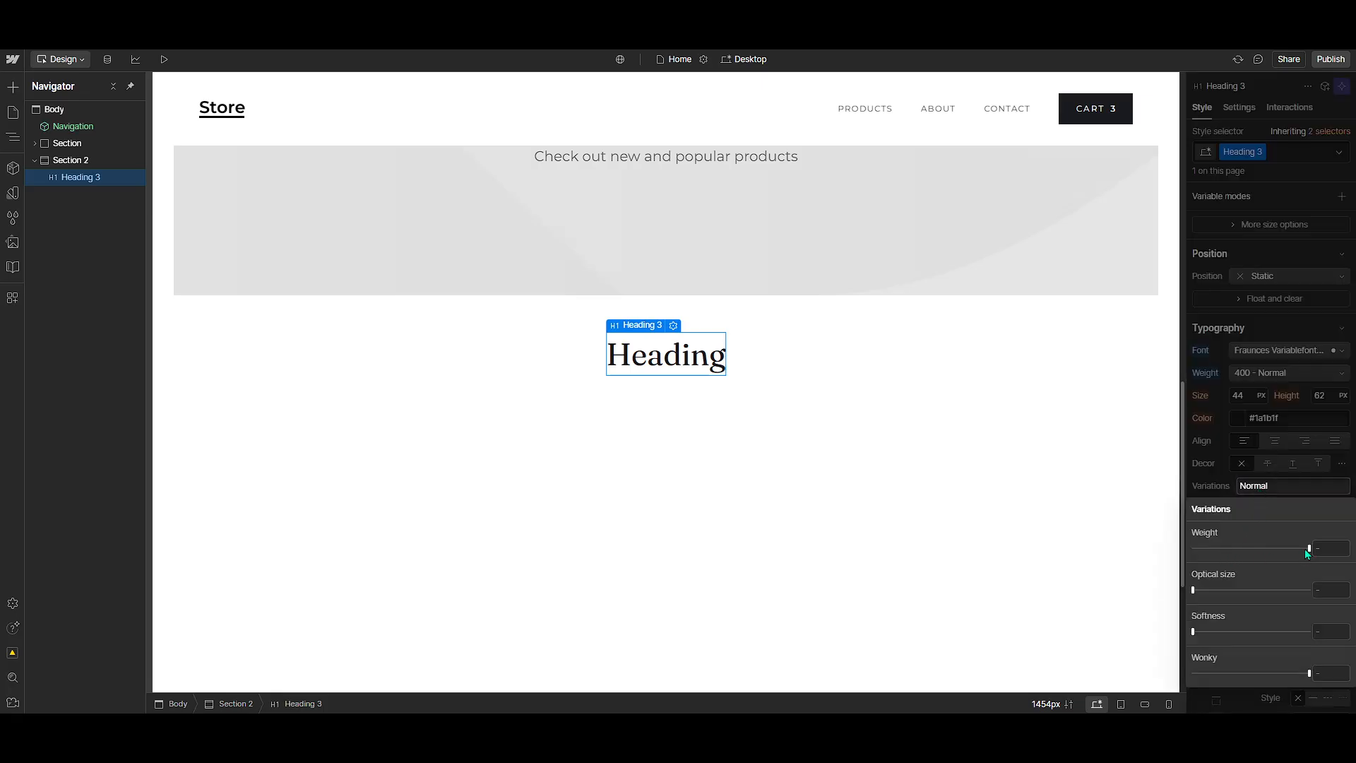
pyautogui.moveTo(1306, 549); pyautogui.dragTo(1264, 551)
pyautogui.moveTo(1201, 590); pyautogui.dragTo(1113, 590)
pyautogui.moveTo(1302, 588); pyautogui.dragTo(1097, 600)
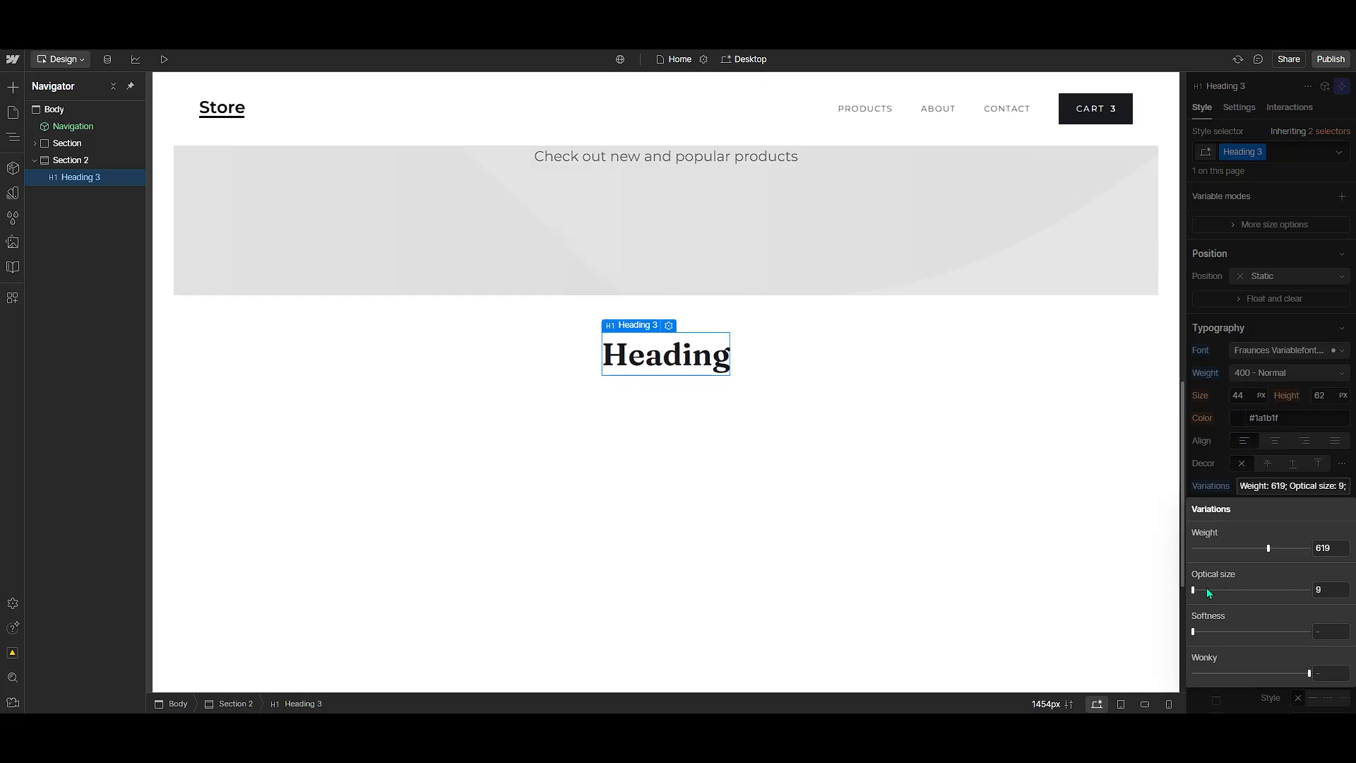
pyautogui.moveTo(1327, 590); pyautogui.dragTo(1335, 589)
# Try the heading's lightest weight variation of 100, set it to 459 and adjust the softness
pyautogui.moveTo(1269, 549); pyautogui.dragTo(1105, 584)
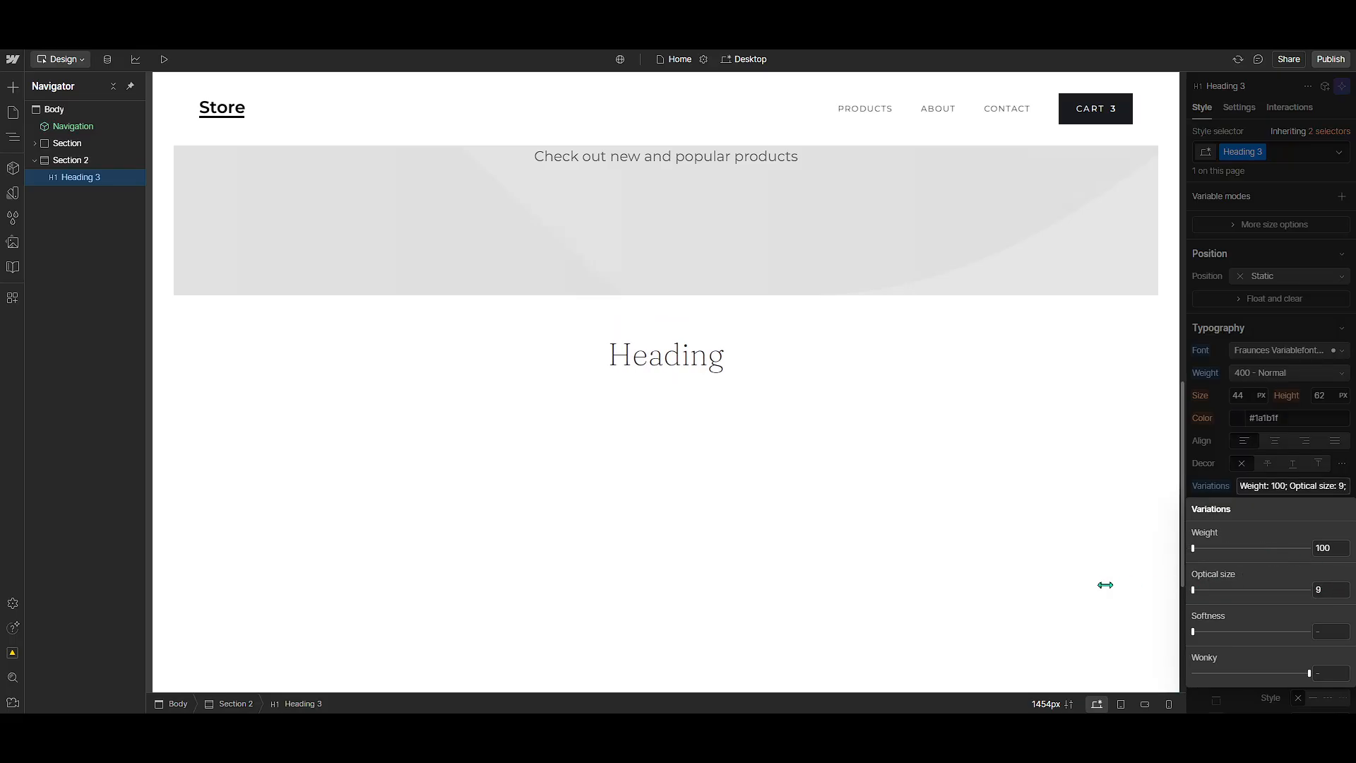
pyautogui.click(1239, 549)
pyautogui.moveTo(1244, 548); pyautogui.dragTo(1251, 549)
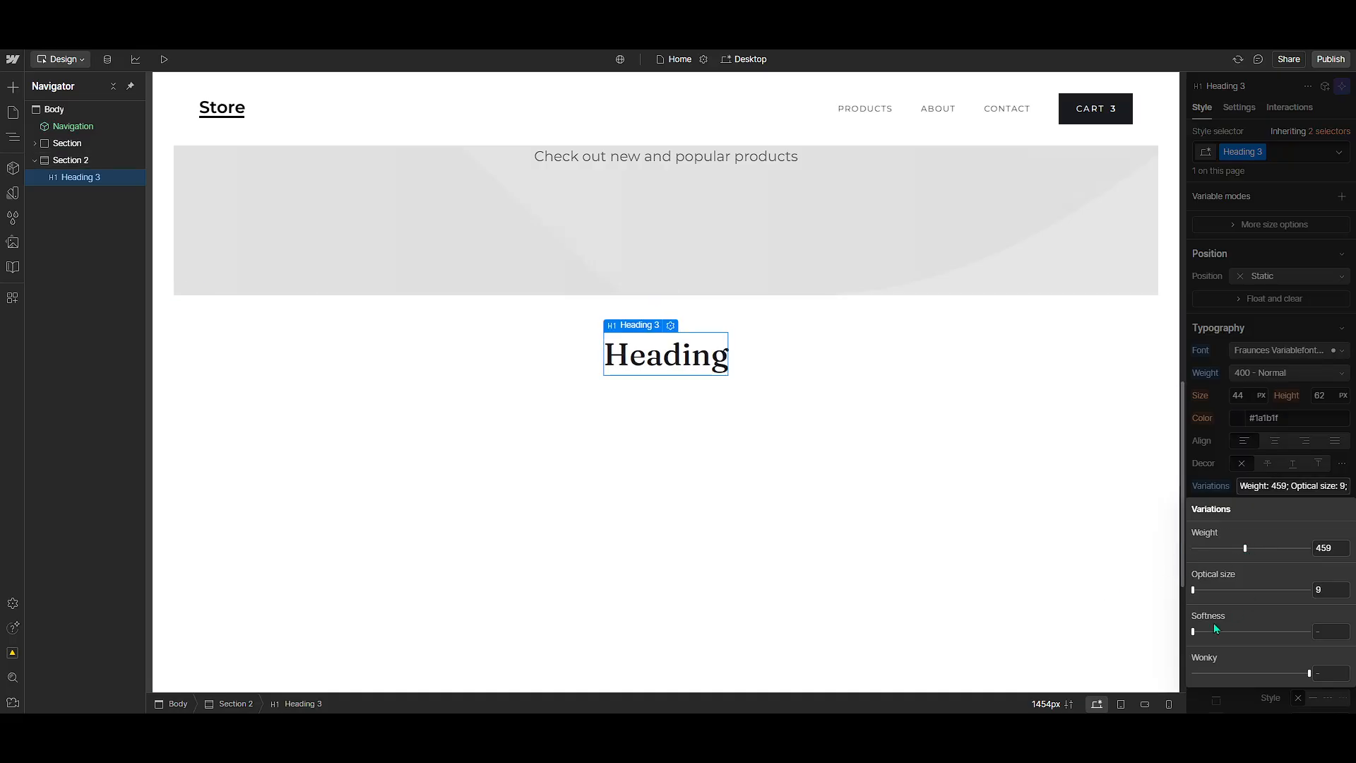
pyautogui.moveTo(1207, 630); pyautogui.dragTo(1321, 612)
pyautogui.click(1162, 457)
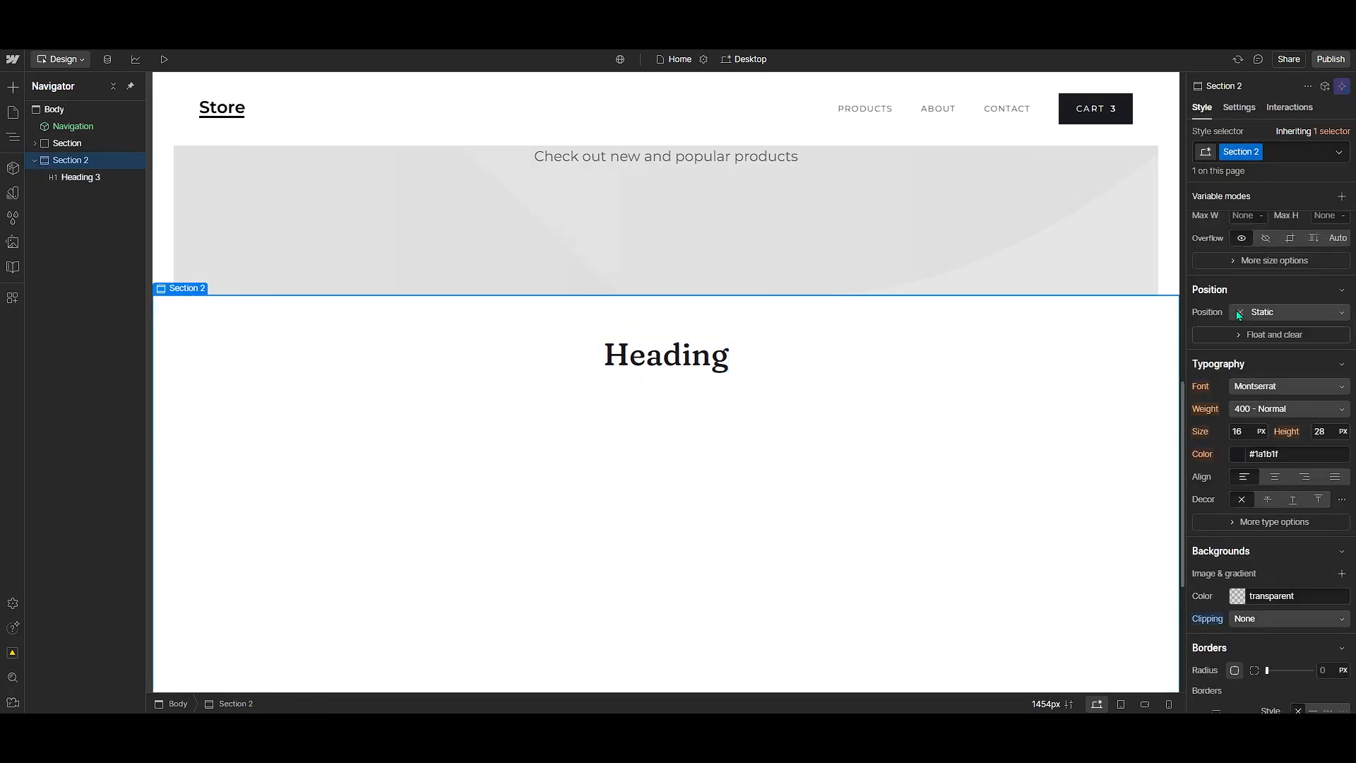
# Change the heading's font to the custom Doto variable font
pyautogui.doubleClick(692, 357)
pyautogui.doubleClick(716, 357)
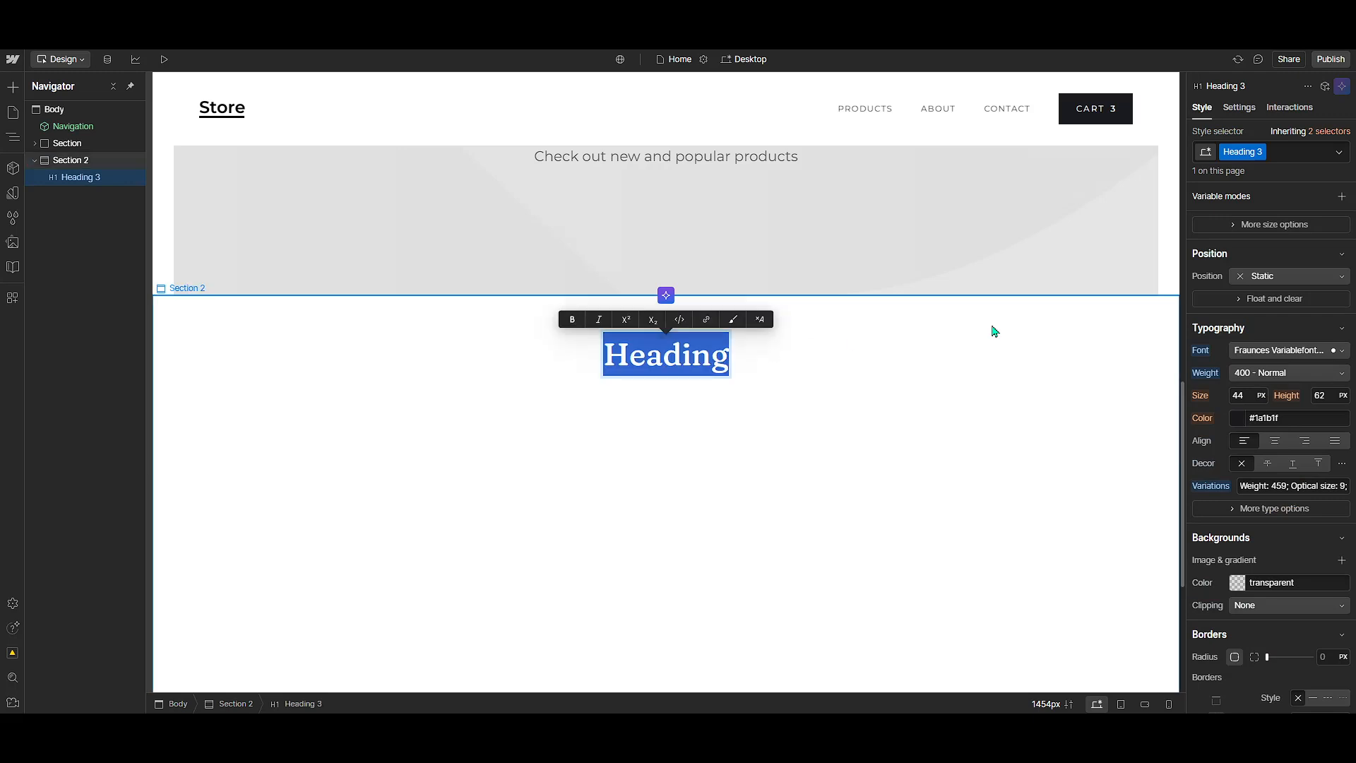
pyautogui.click(1275, 349)
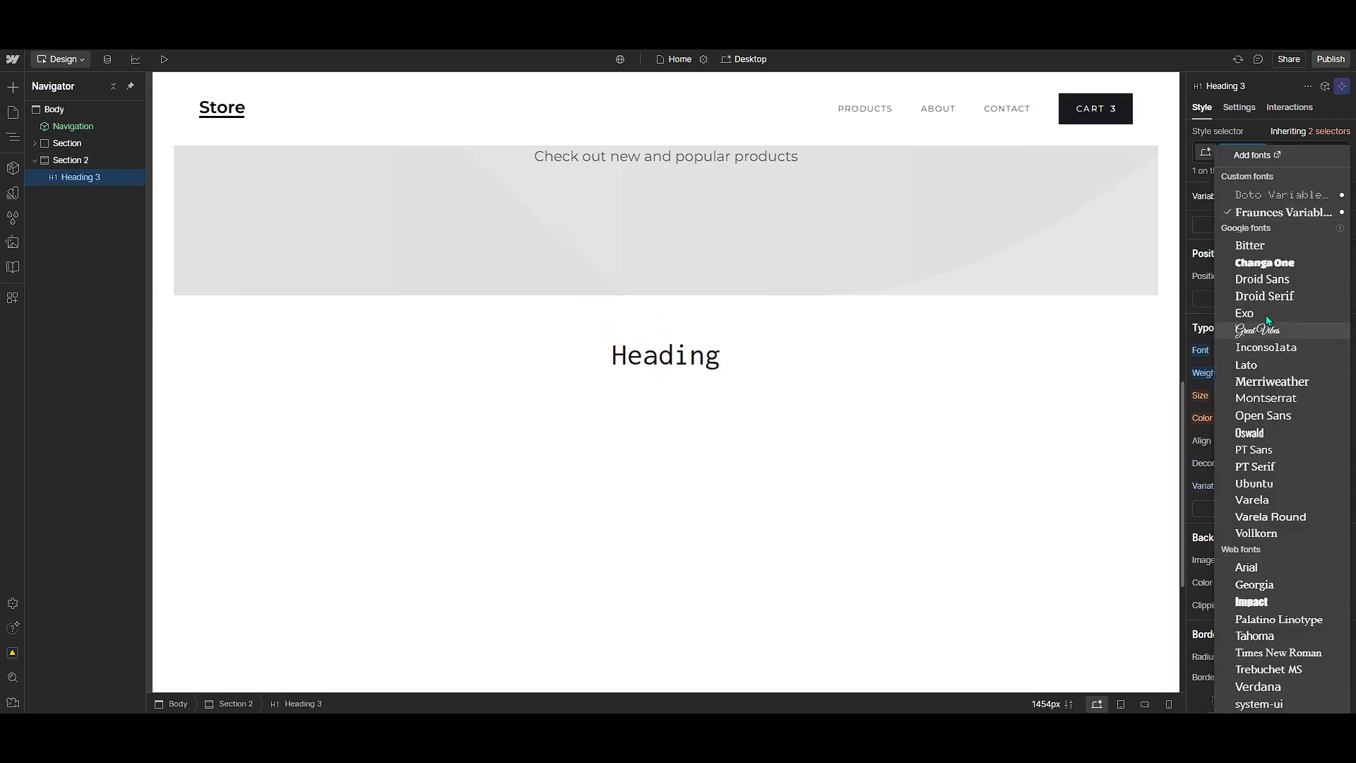
pyautogui.click(1257, 191)
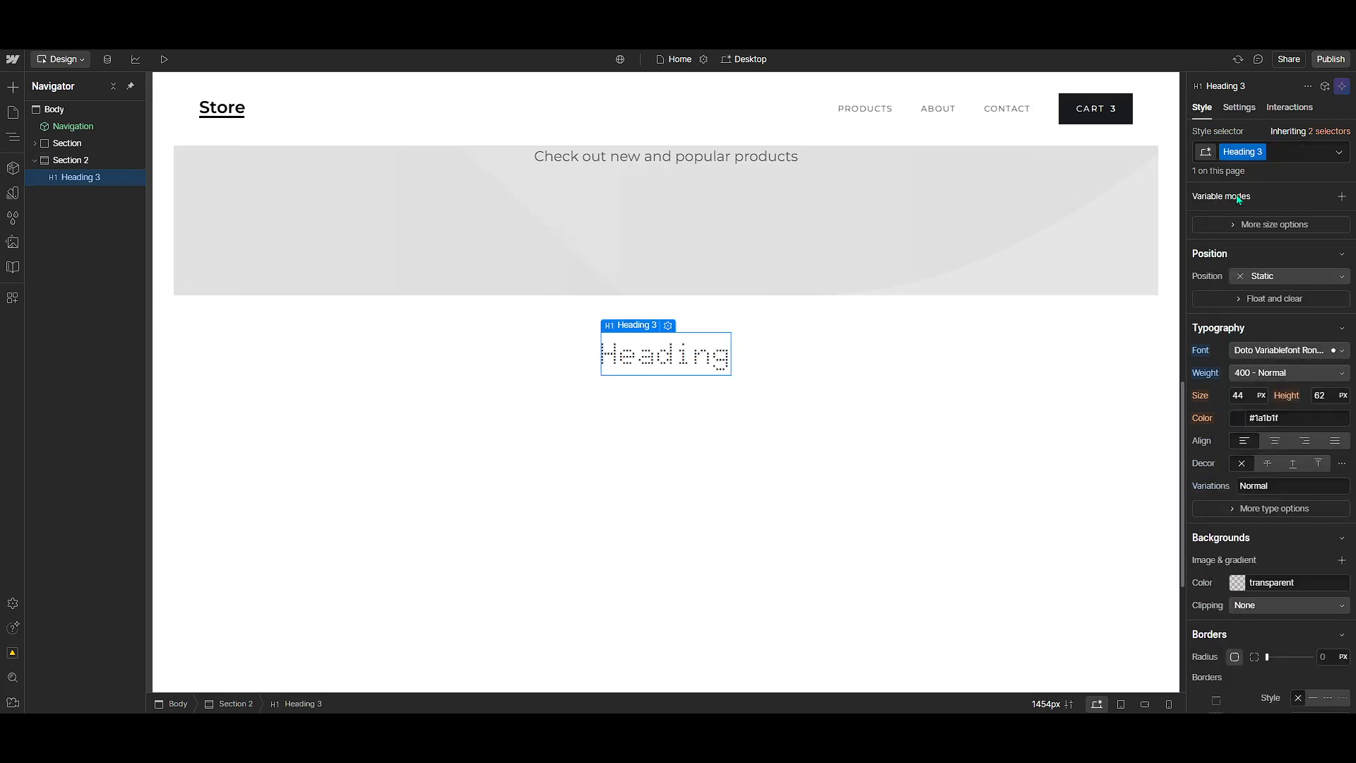
# Set the heading's font variations to weight 900 and roundness 100
pyautogui.doubleClick(699, 354)
pyautogui.doubleClick(699, 354)
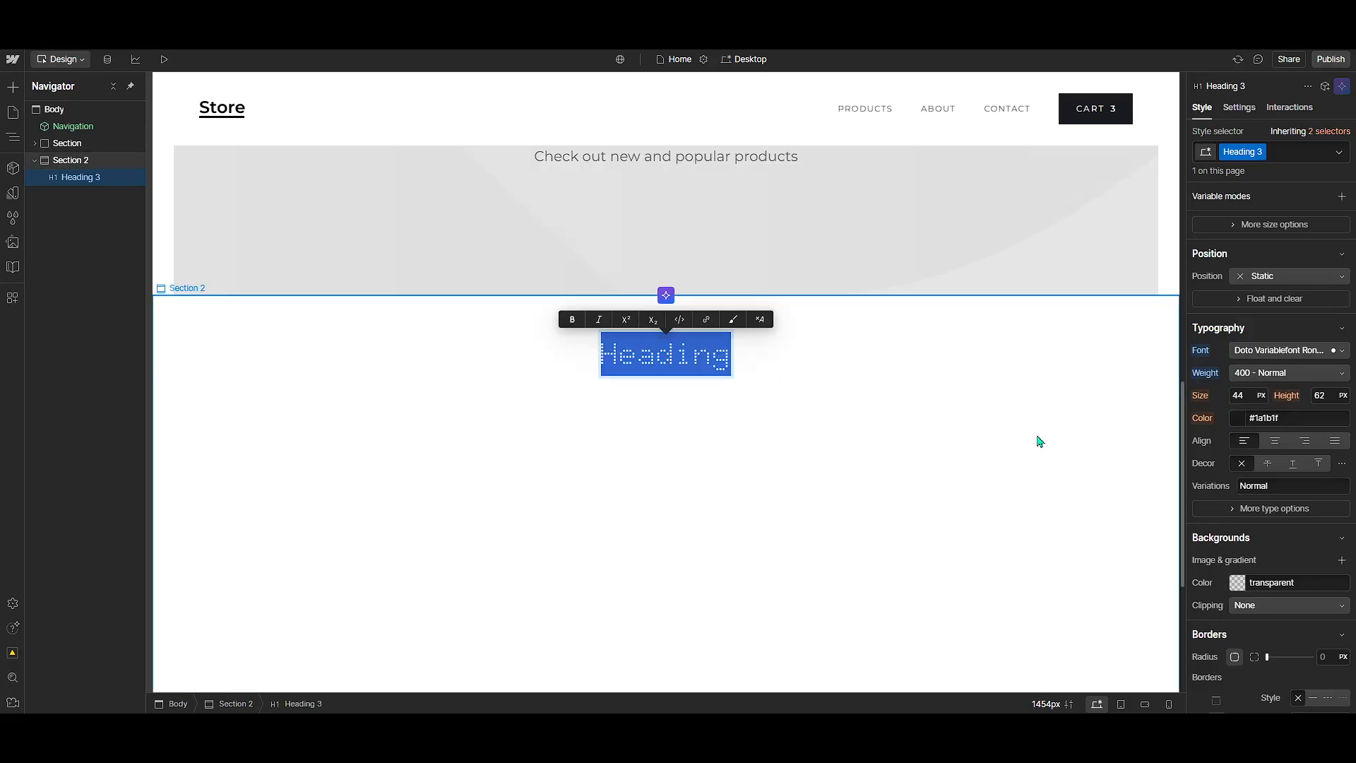
pyautogui.click(1277, 485)
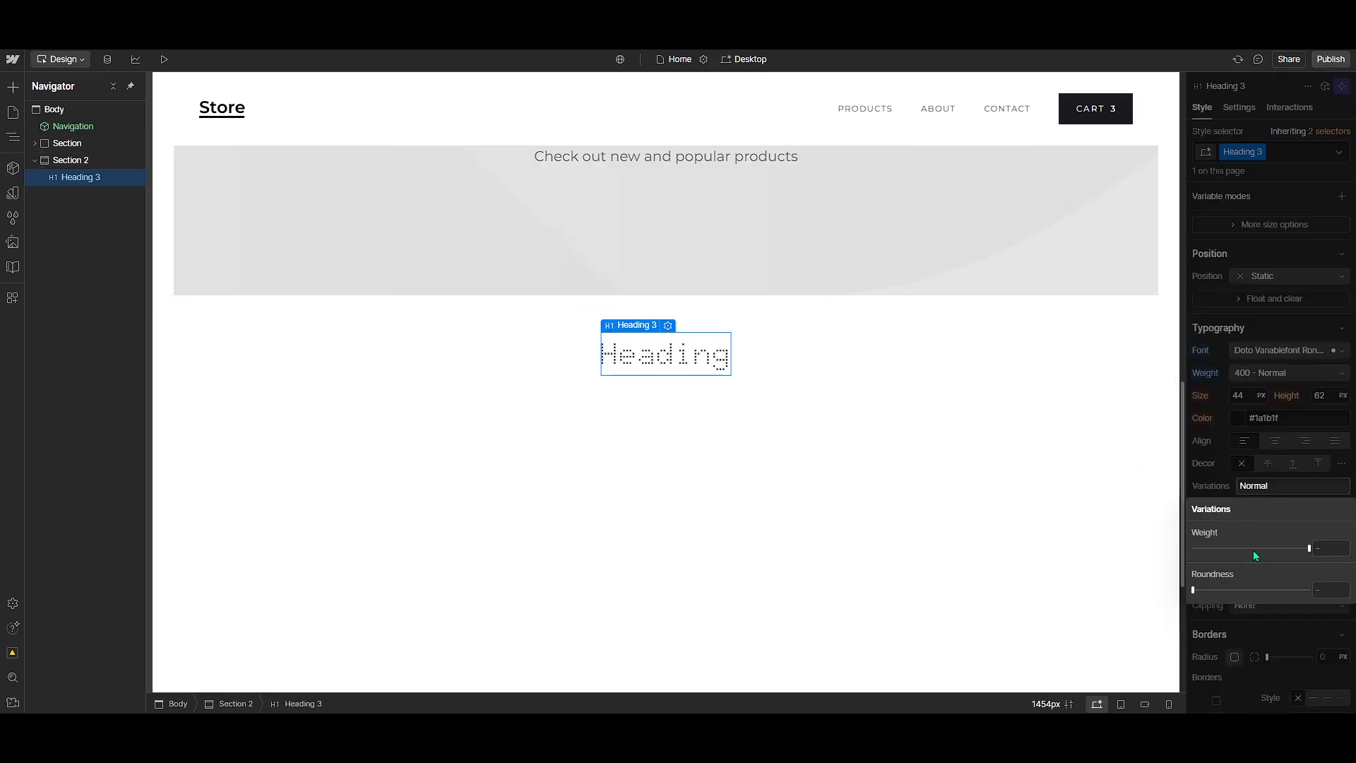
pyautogui.moveTo(1255, 551); pyautogui.dragTo(1349, 546)
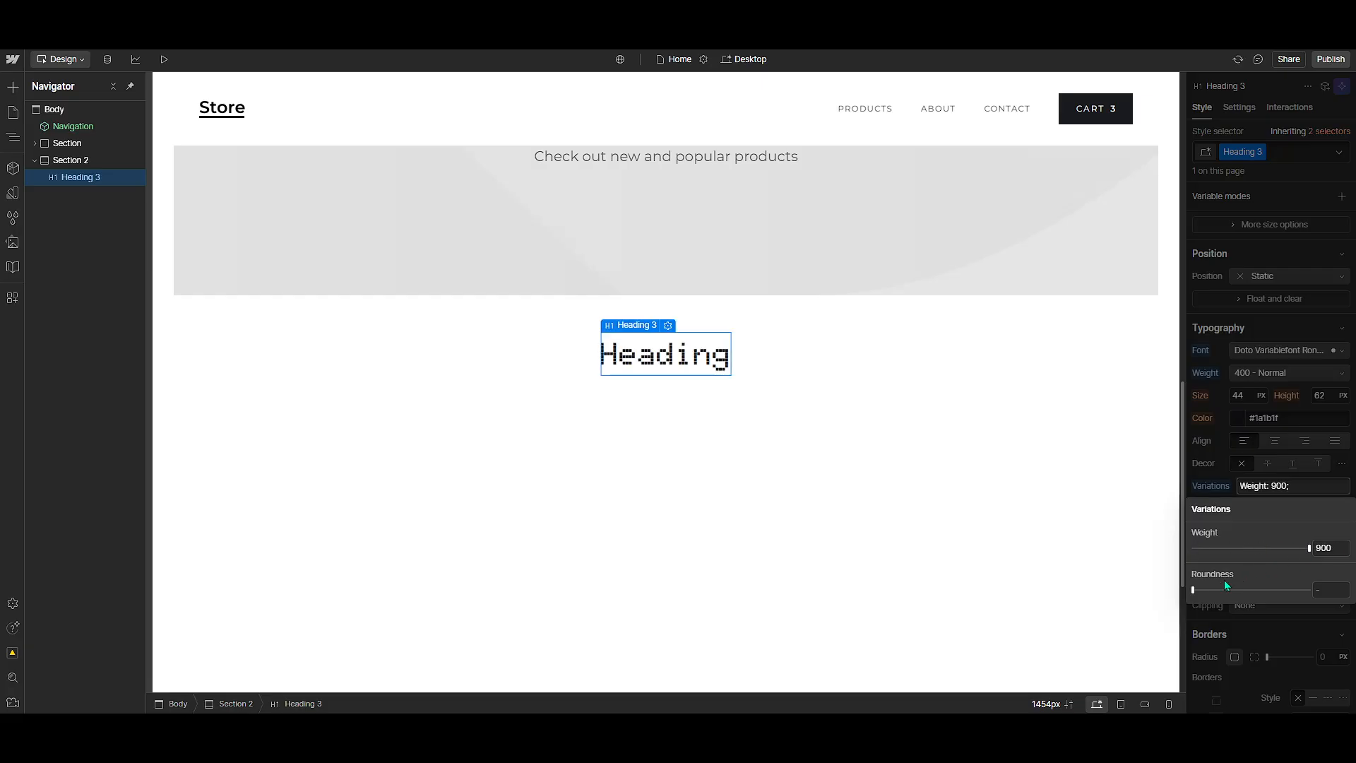
pyautogui.moveTo(1205, 591); pyautogui.dragTo(1332, 589)
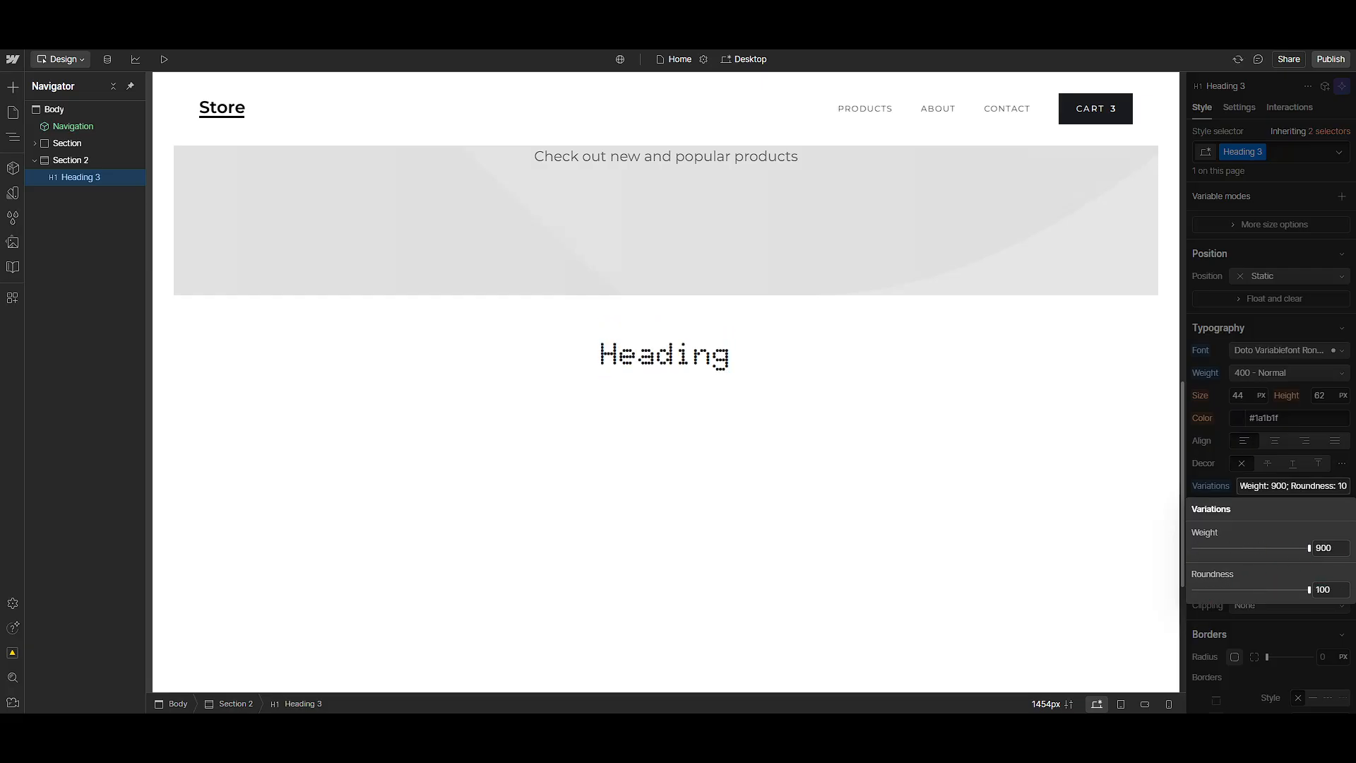
pyautogui.click(773, 387)
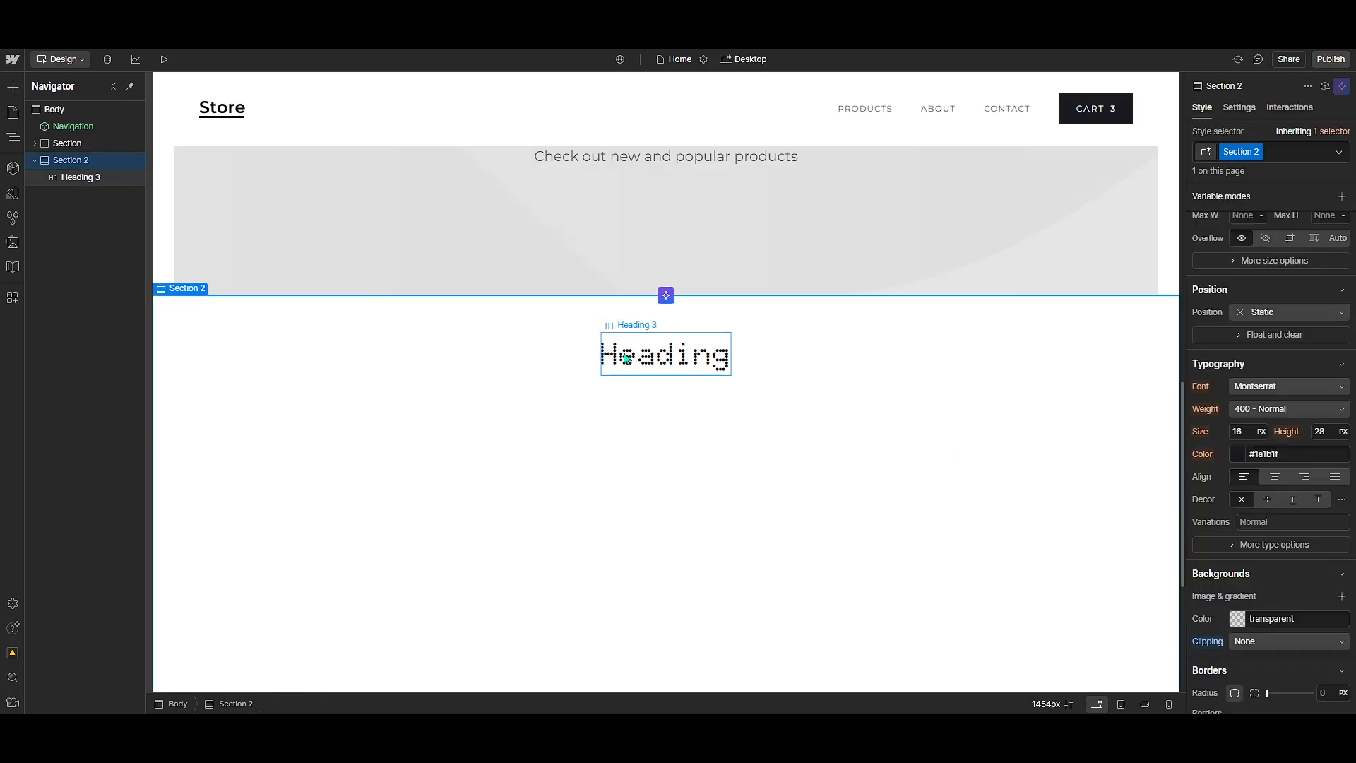
# Review the restyled heading on the page, the selected families in Google Fonts and the site's installed custom fonts
pyautogui.scroll(1, 676, 401)
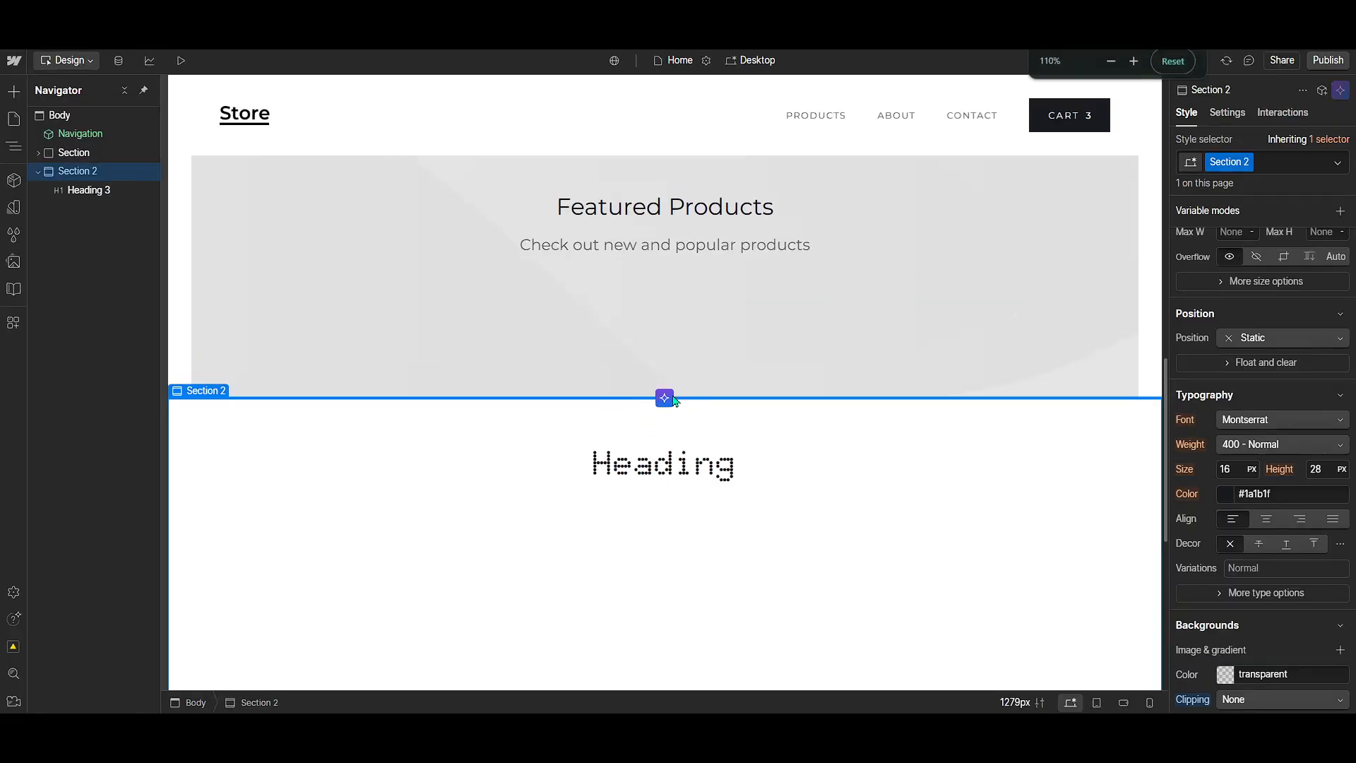
pyautogui.scroll(-1, 676, 402)
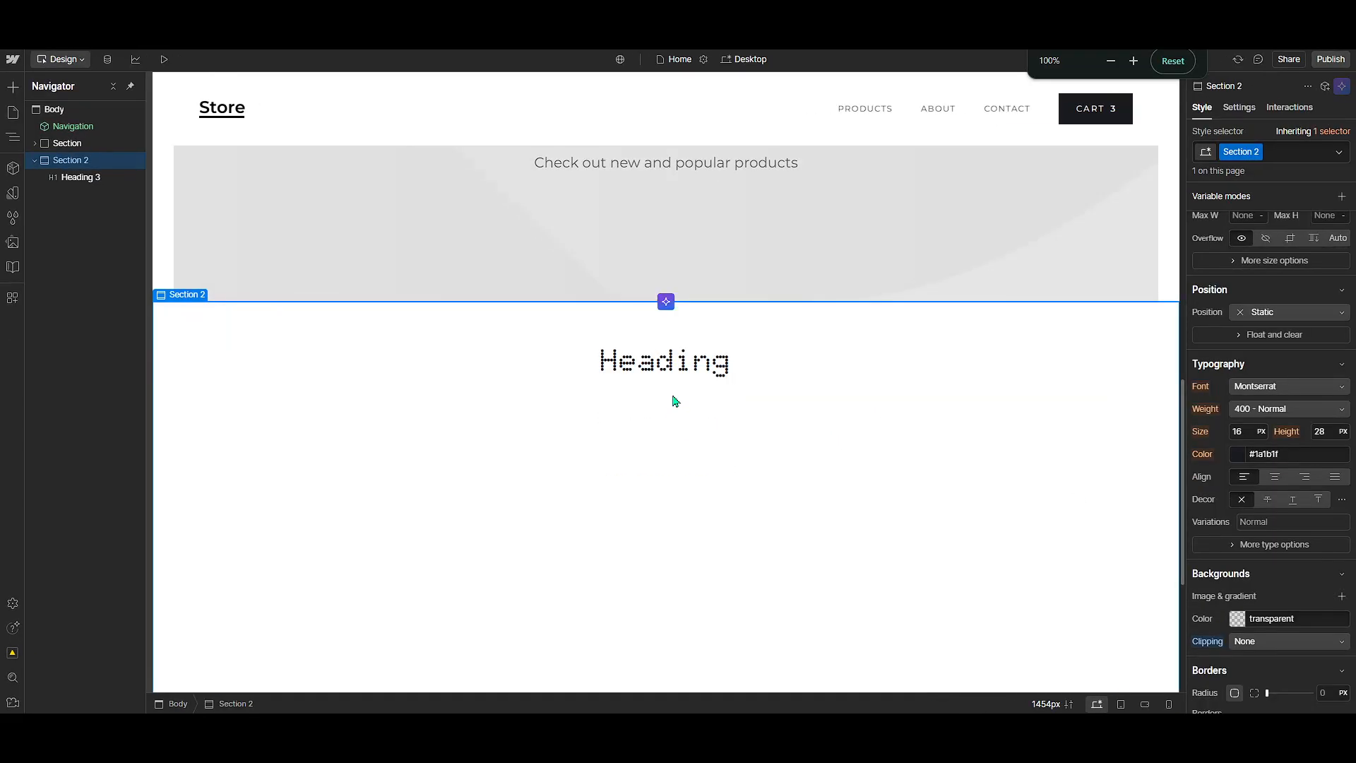
pyautogui.scroll(-1, 673, 400)
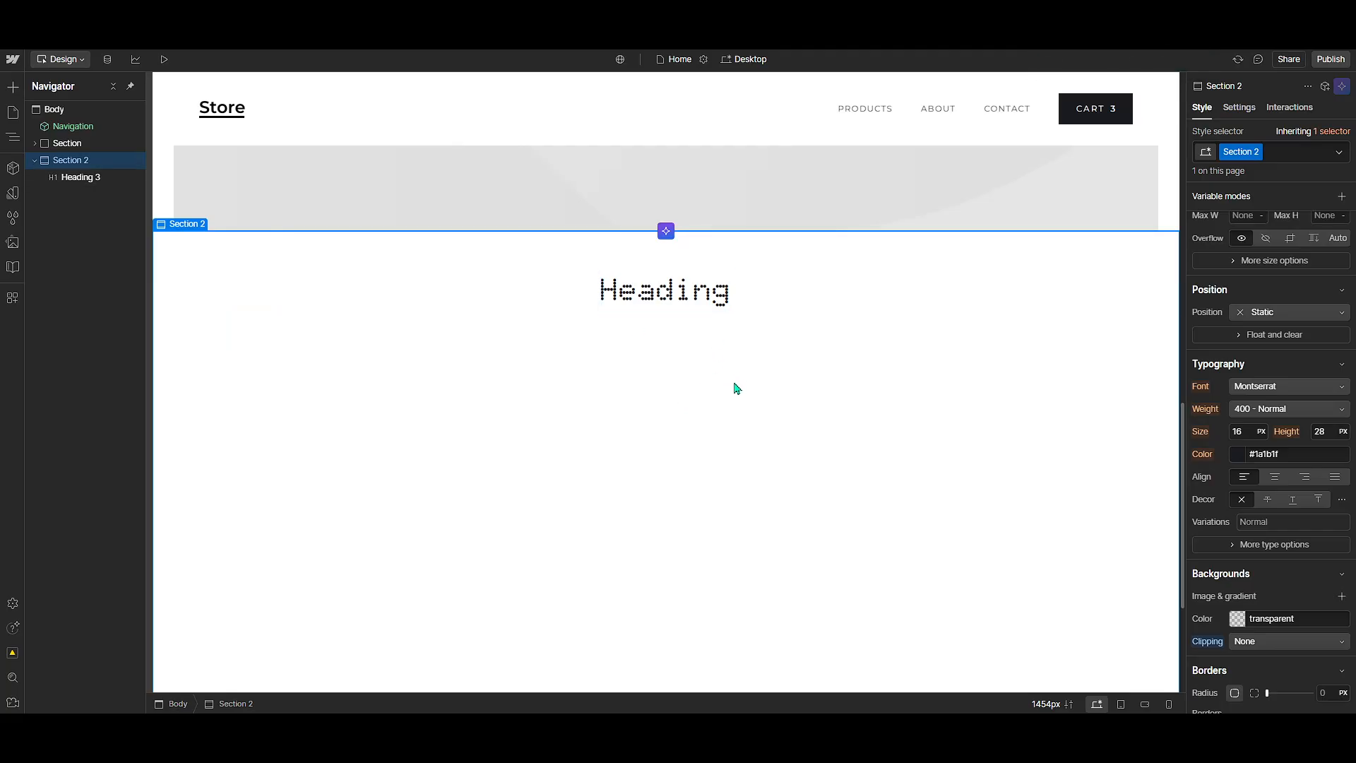
pyautogui.scroll(1, 736, 389)
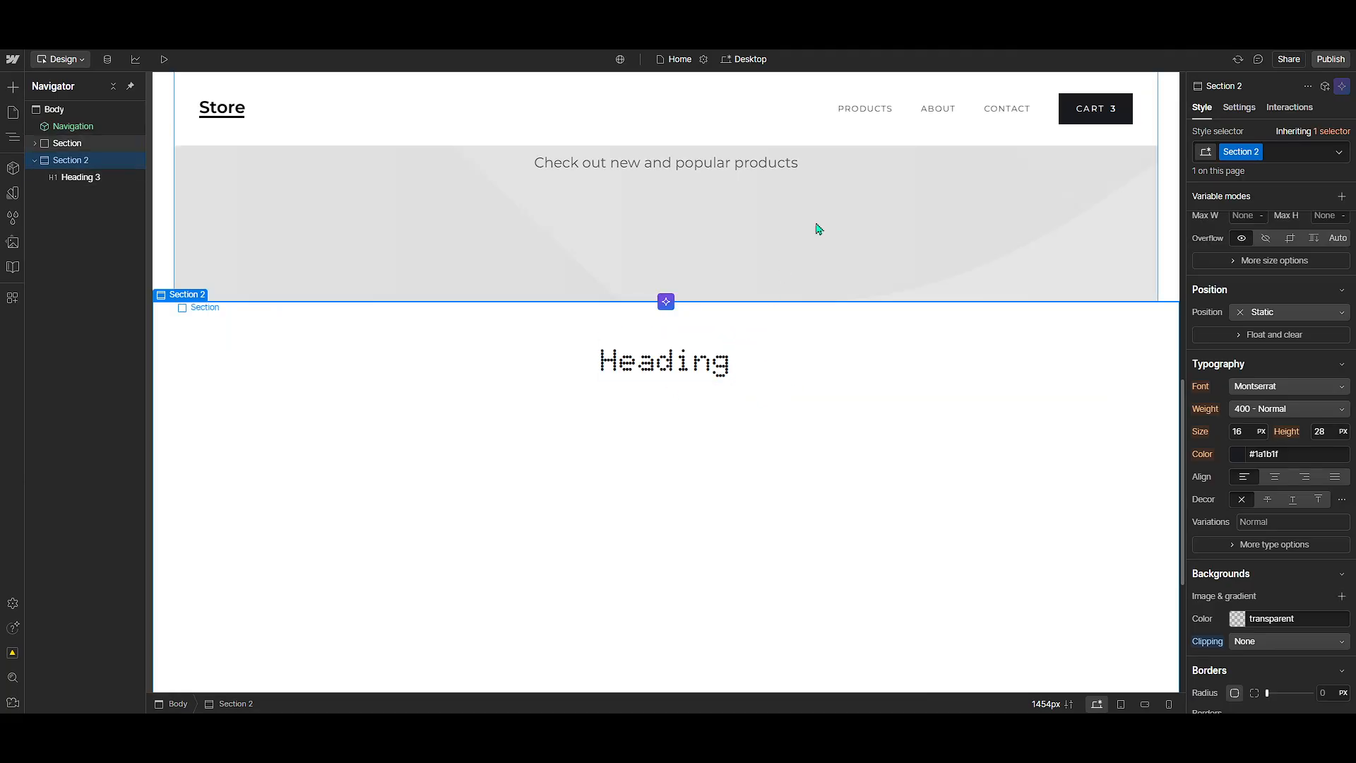
pyautogui.hotkey('ctrl', 'Tab')
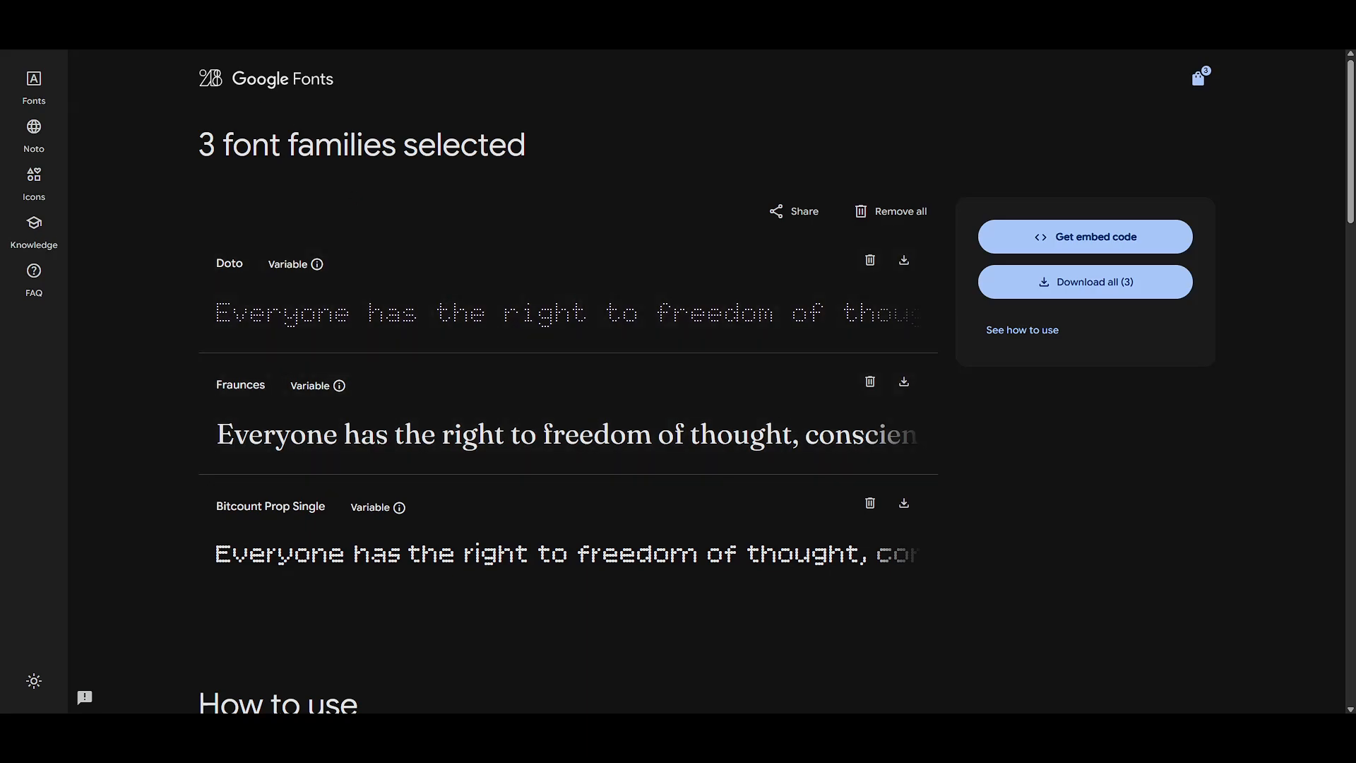
pyautogui.hotkey('ctrl', 'shift', 'Tab')
pyautogui.hotkey('ctrl', 'shift', 'Tab')
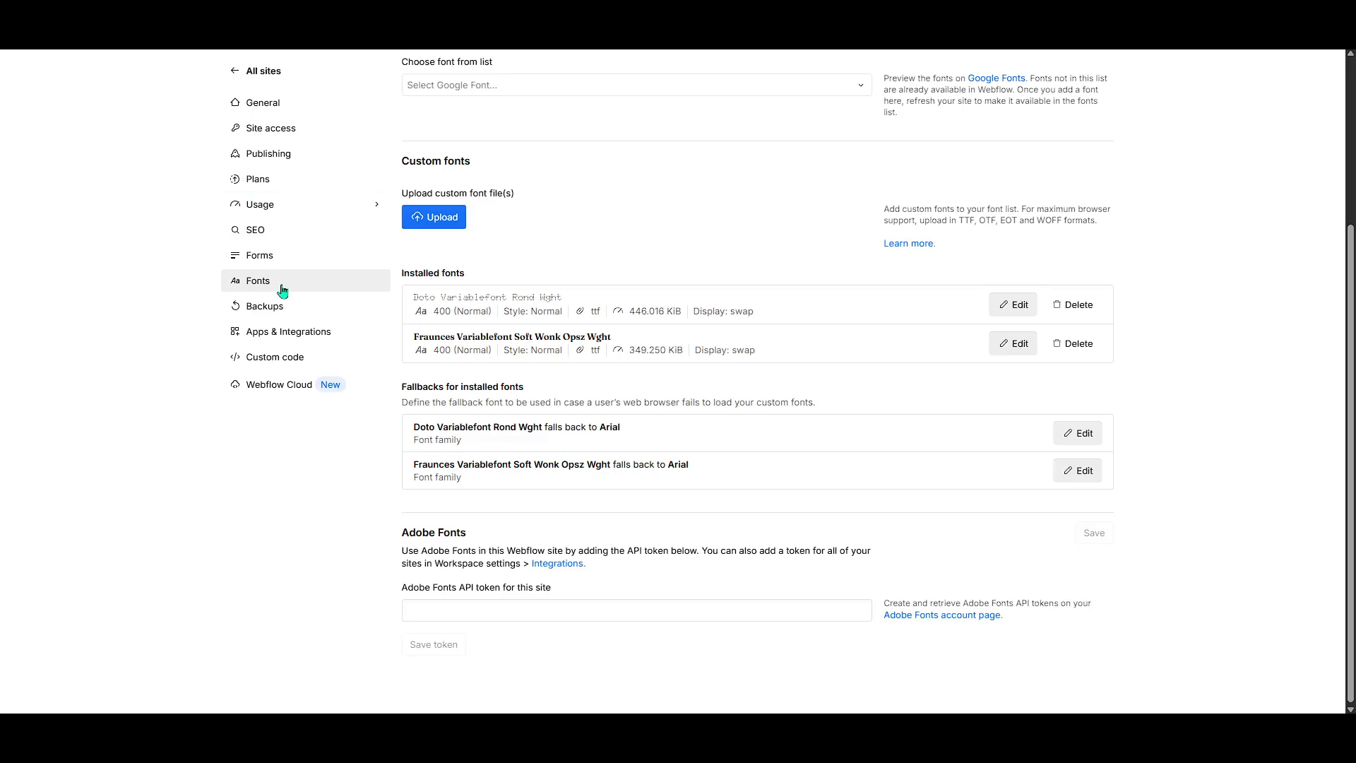
pyautogui.scroll(2, 283, 290)
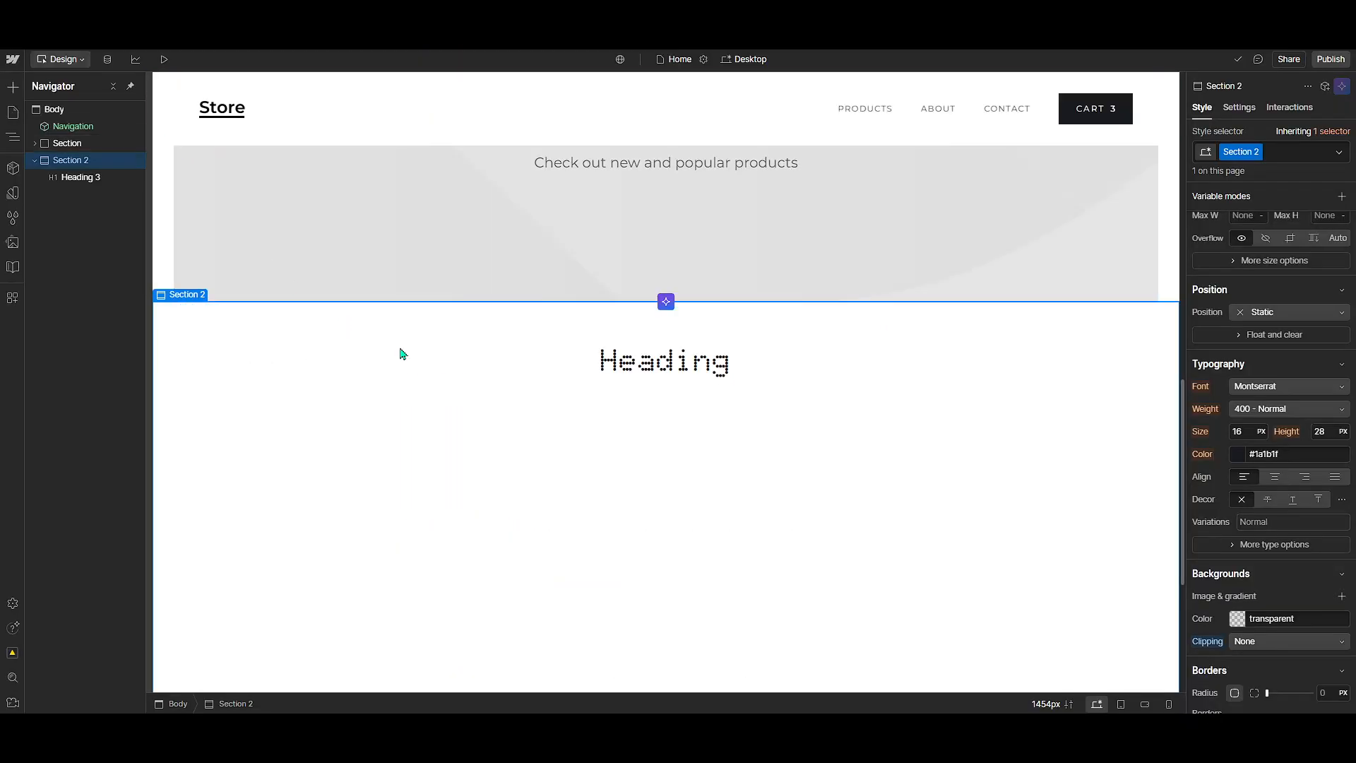